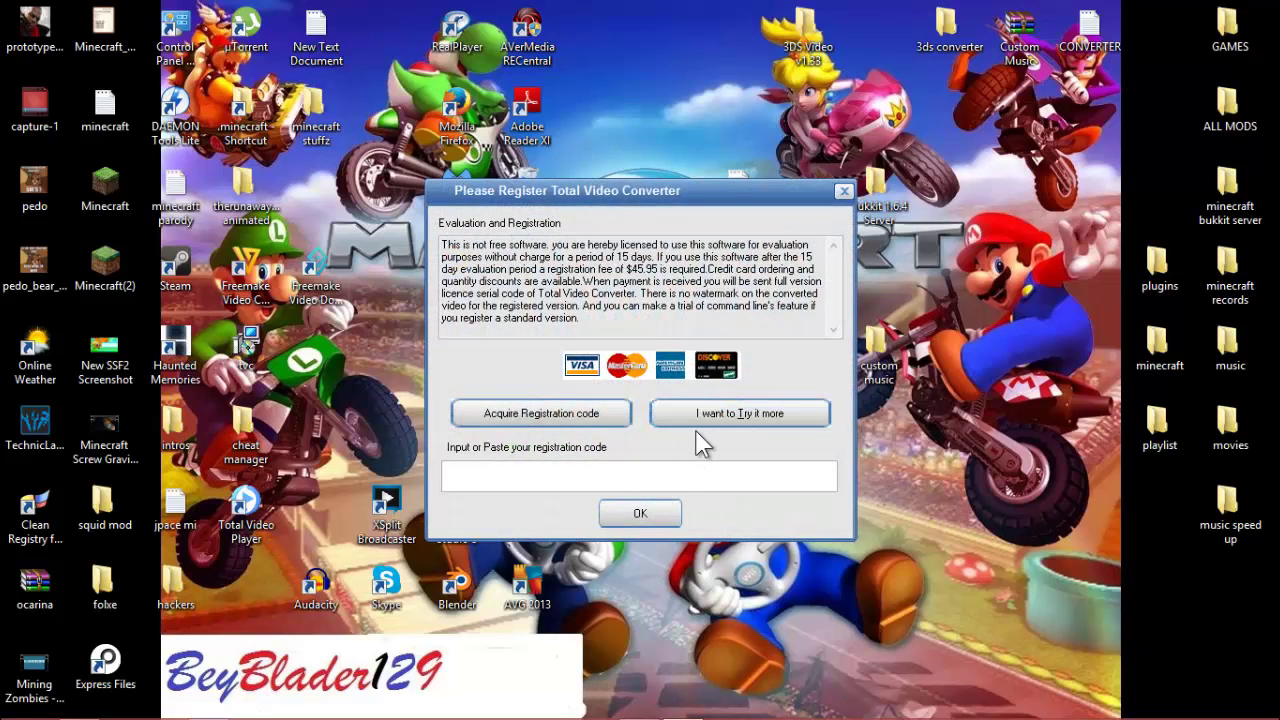
Step: Continue with the free trial at the registration prompt and nudge the converter window slightly
{"action": "left_click", "coordinate": [707, 415]}
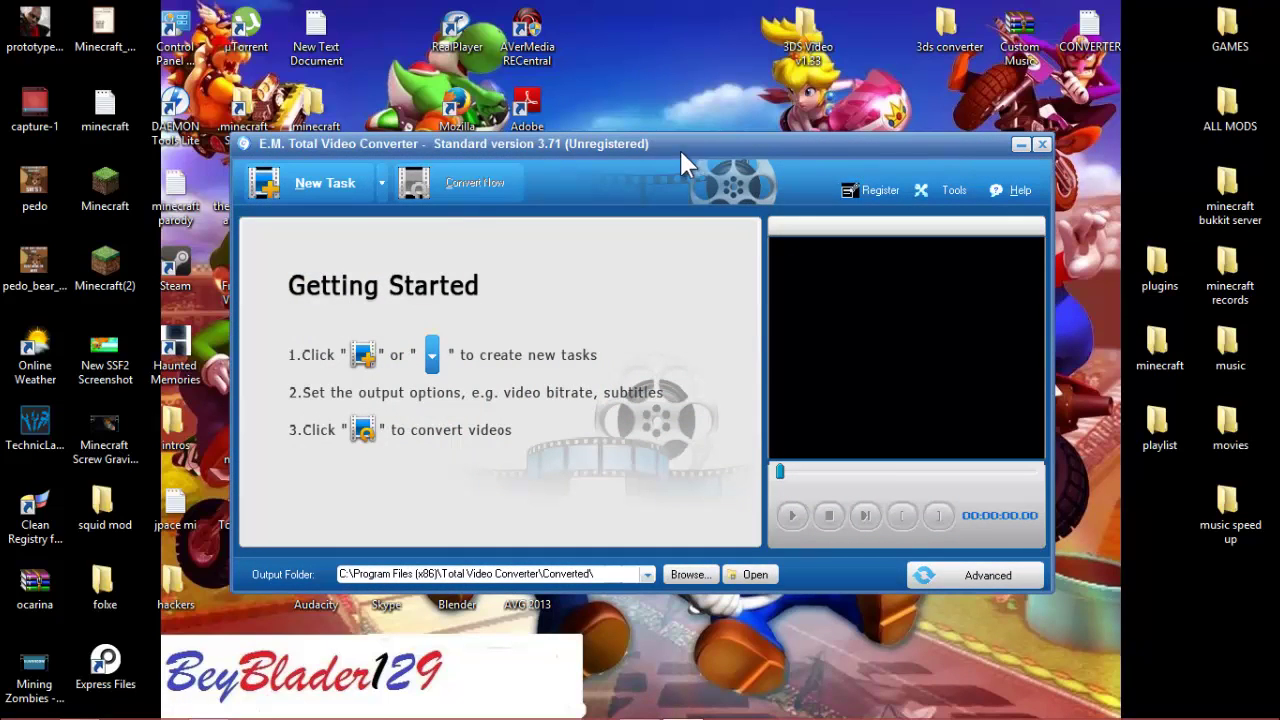
{"action": "left_click_drag", "start_coordinate": [677, 151], "coordinate": [694, 155]}
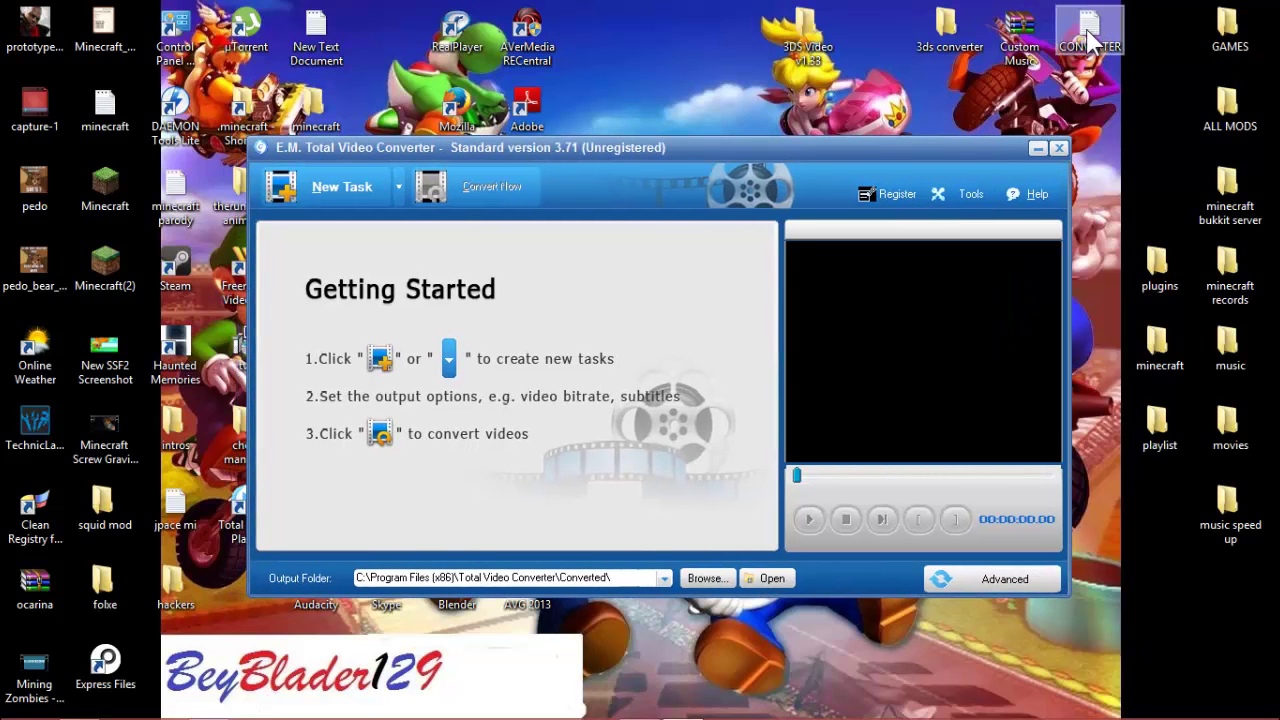
{"action": "double_click", "coordinate": [1090, 40]}
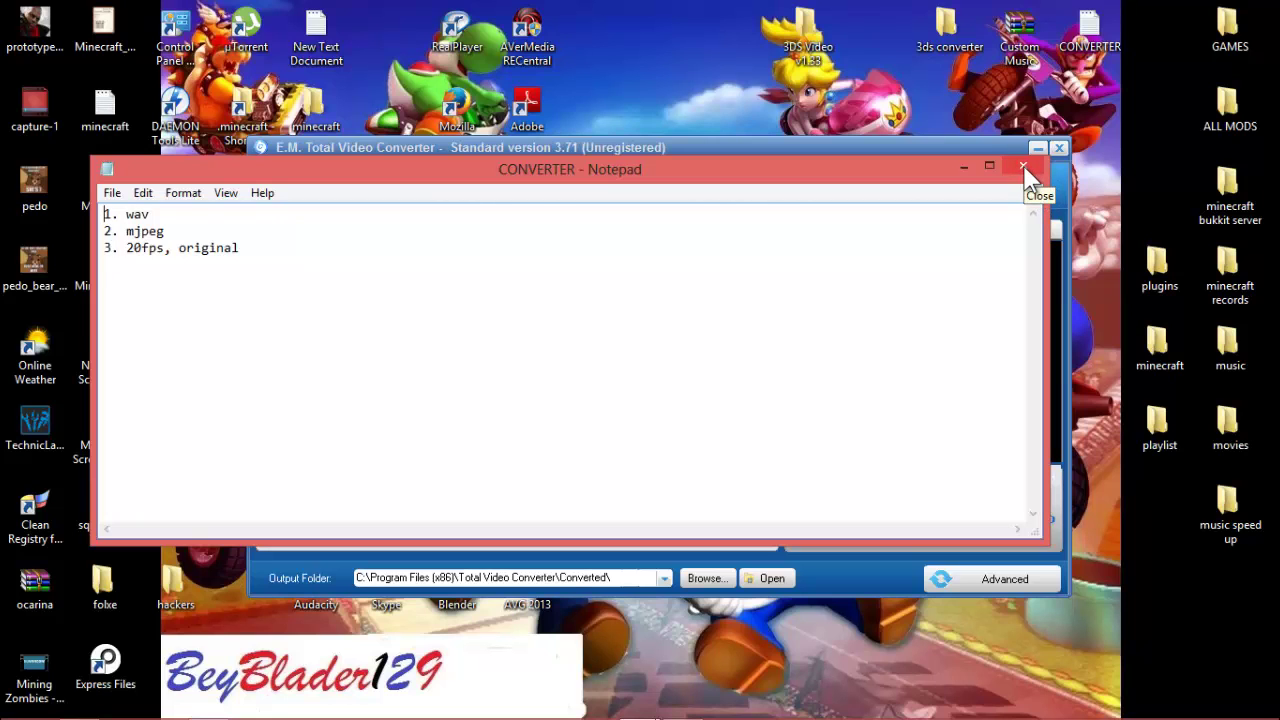
{"action": "left_click", "coordinate": [1023, 168]}
{"action": "mouse_move", "coordinate": [928, 150]}
{"action": "left_mouse_down"}
{"action": "mouse_move", "coordinate": [1086, 222]}
{"action": "mouse_move", "coordinate": [1115, 262]}
{"action": "left_mouse_up"}
Step: Add MINECRAFT INTRO COMPLETE.mp4 as a task with Motion JPEG AVI output format
{"action": "mouse_move", "coordinate": [1103, 318]}
{"action": "left_mouse_down"}
{"action": "mouse_move", "coordinate": [960, 372]}
{"action": "mouse_move", "coordinate": [483, 94]}
{"action": "left_mouse_up"}
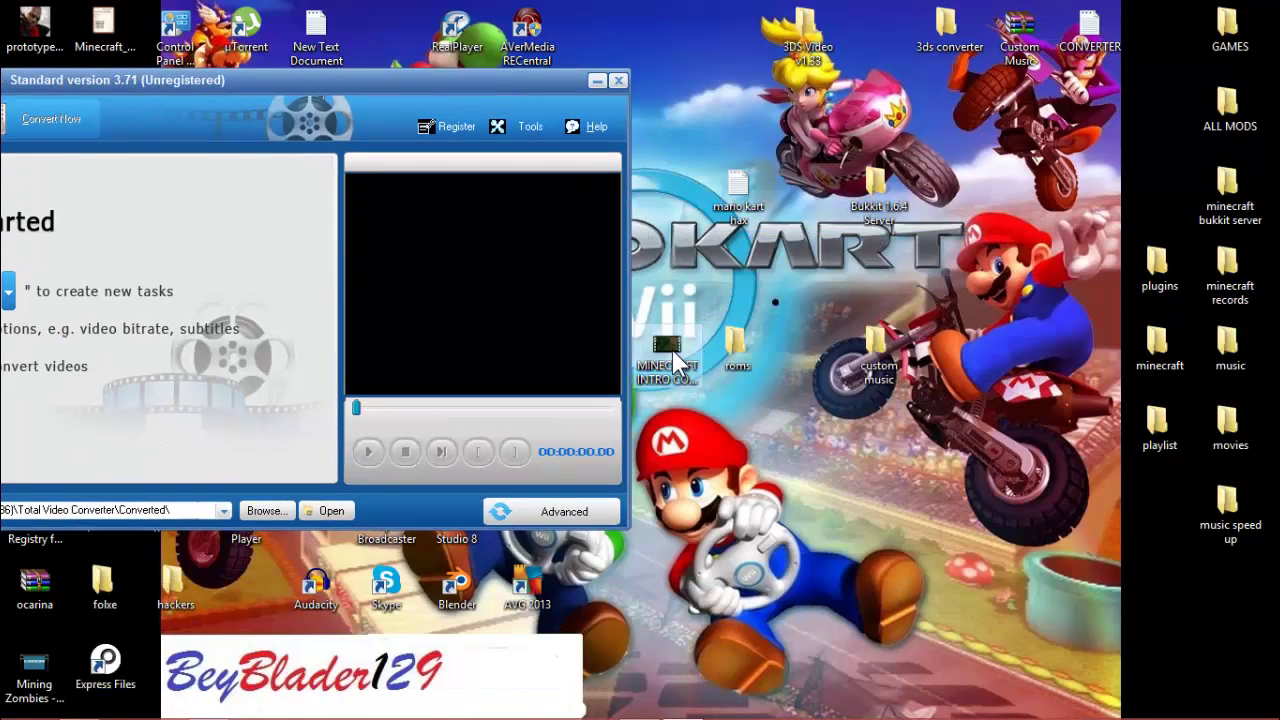
{"action": "left_click_drag", "start_coordinate": [672, 350], "coordinate": [180, 366]}
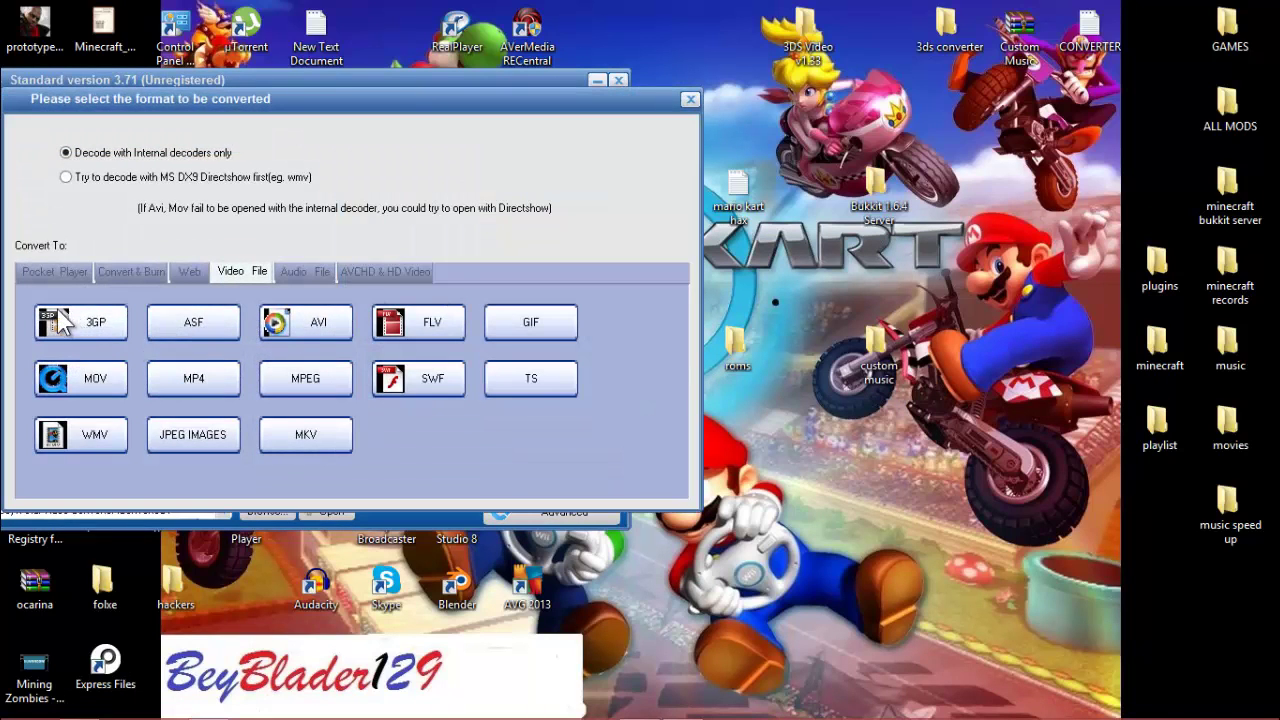
{"action": "left_click", "coordinate": [53, 278]}
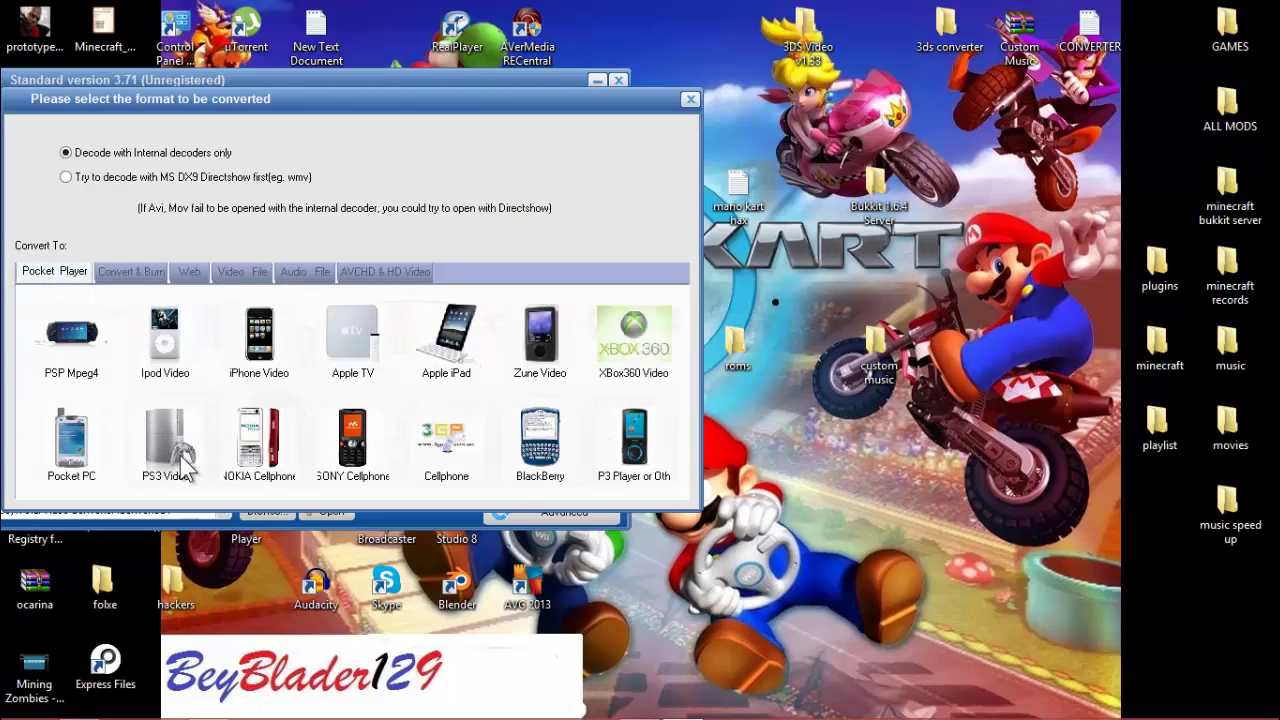
{"action": "left_click", "coordinate": [249, 279]}
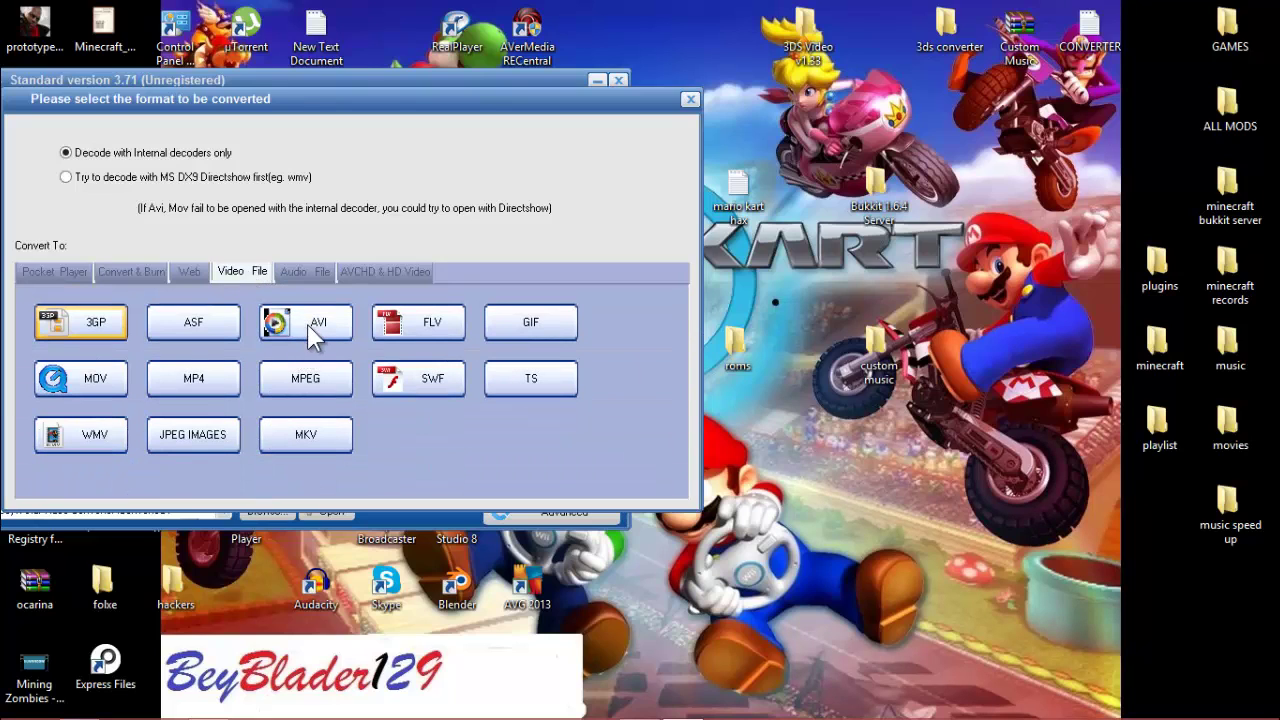
{"action": "left_click", "coordinate": [307, 324]}
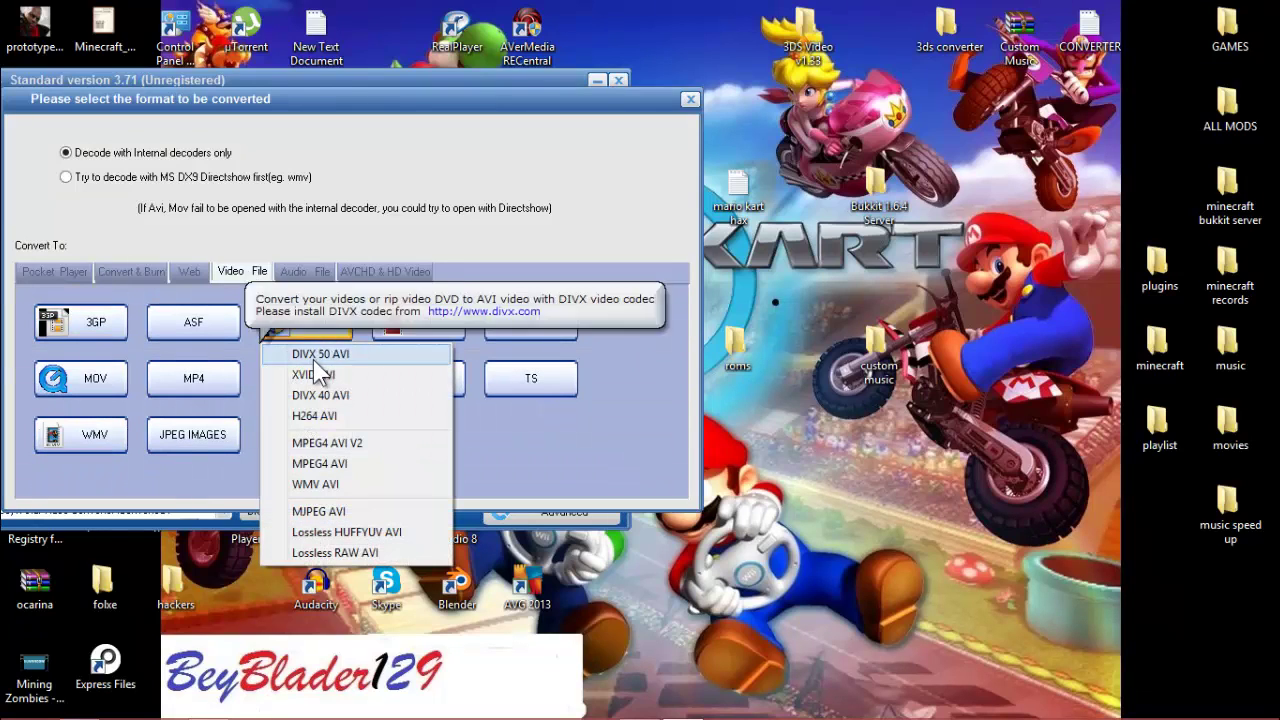
{"action": "left_click", "coordinate": [368, 513]}
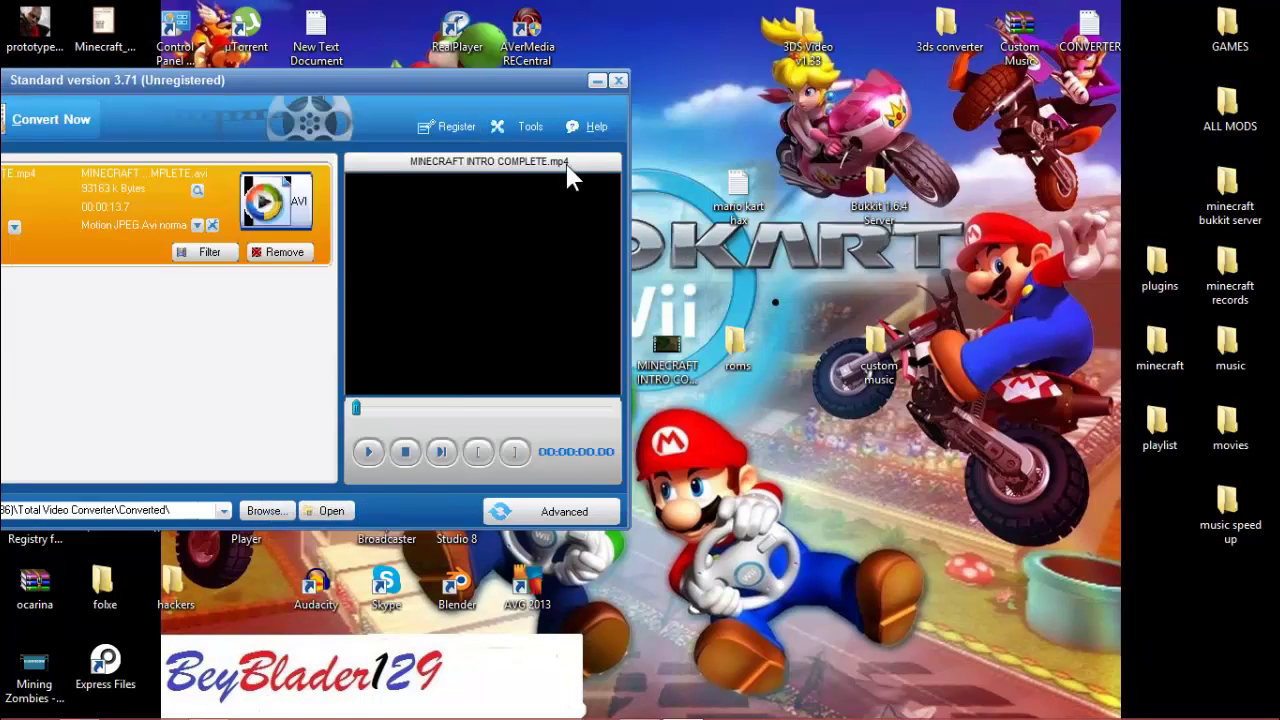
{"action": "mouse_move", "coordinate": [451, 80]}
{"action": "left_mouse_down"}
{"action": "mouse_move", "coordinate": [676, 86]}
{"action": "mouse_move", "coordinate": [840, 122]}
{"action": "left_mouse_up"}
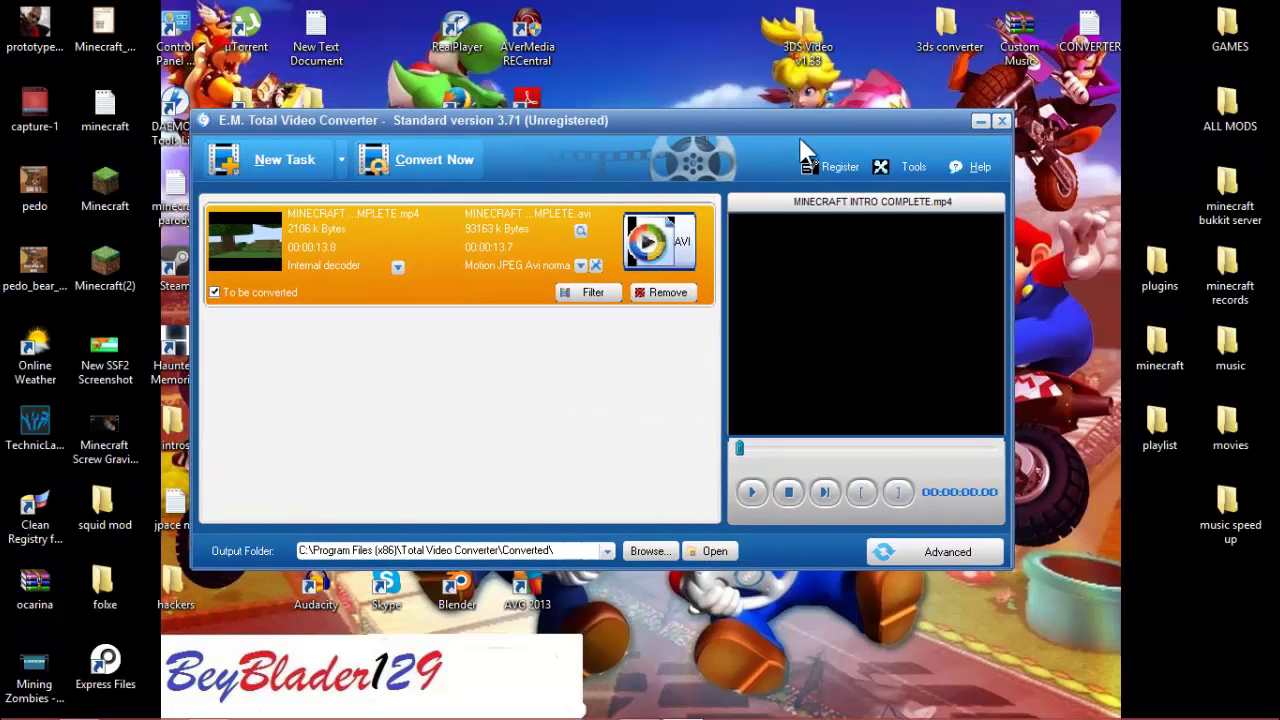
Step: In the MJPEG AVI format options, set the audio codec to adpcm_ima_wav
{"action": "left_click", "coordinate": [595, 263]}
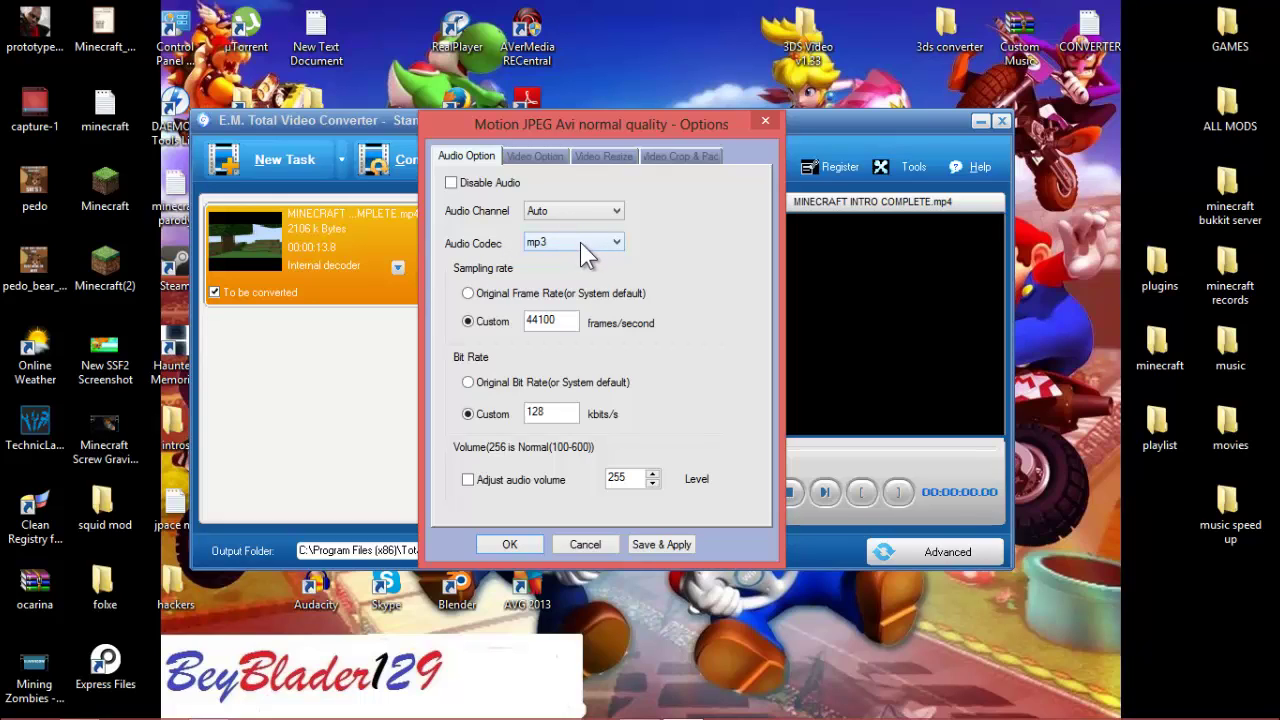
{"action": "left_click", "coordinate": [602, 250]}
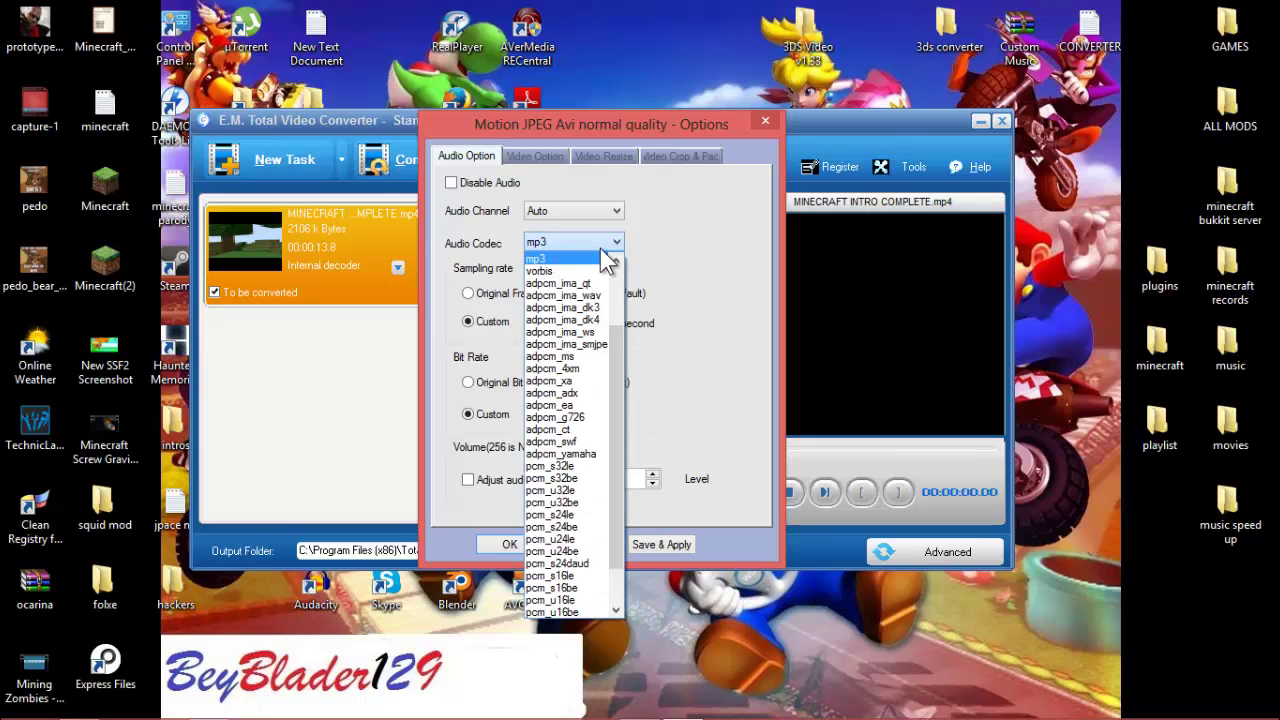
{"action": "left_click", "coordinate": [581, 295]}
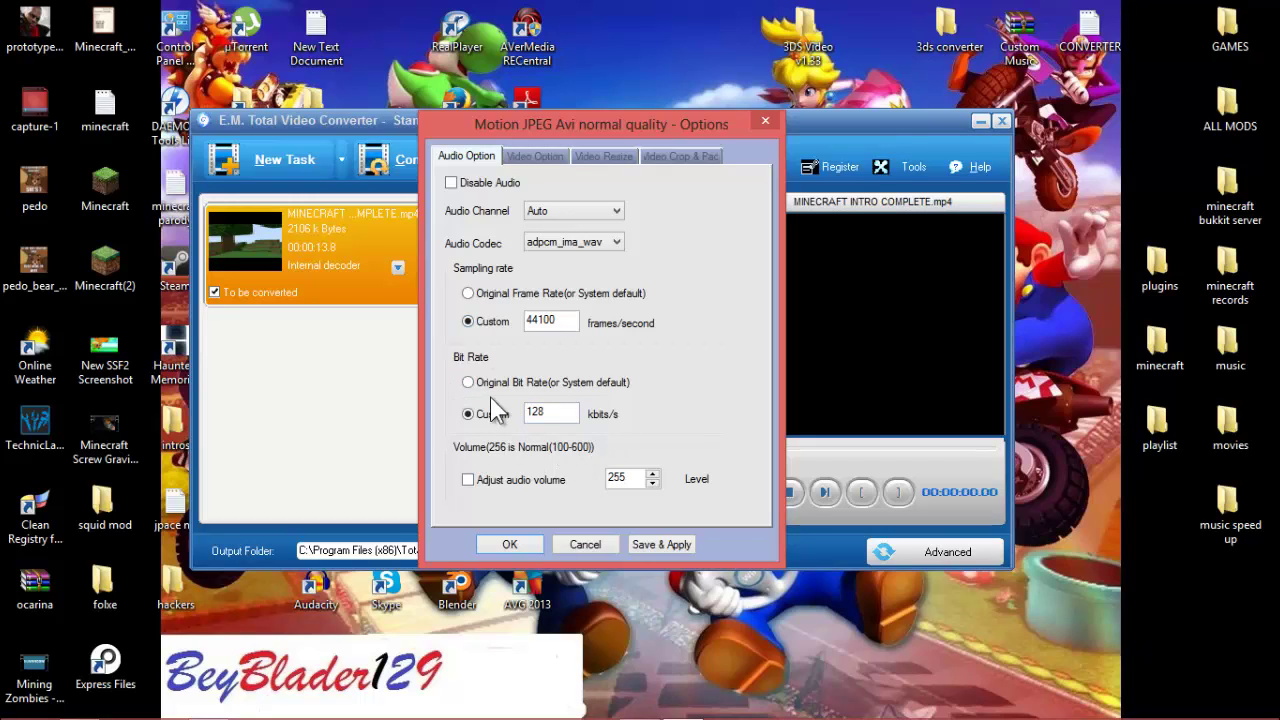
Step: Keep the video codec mjpeg and set a custom frame rate of 20
{"action": "left_click", "coordinate": [535, 157]}
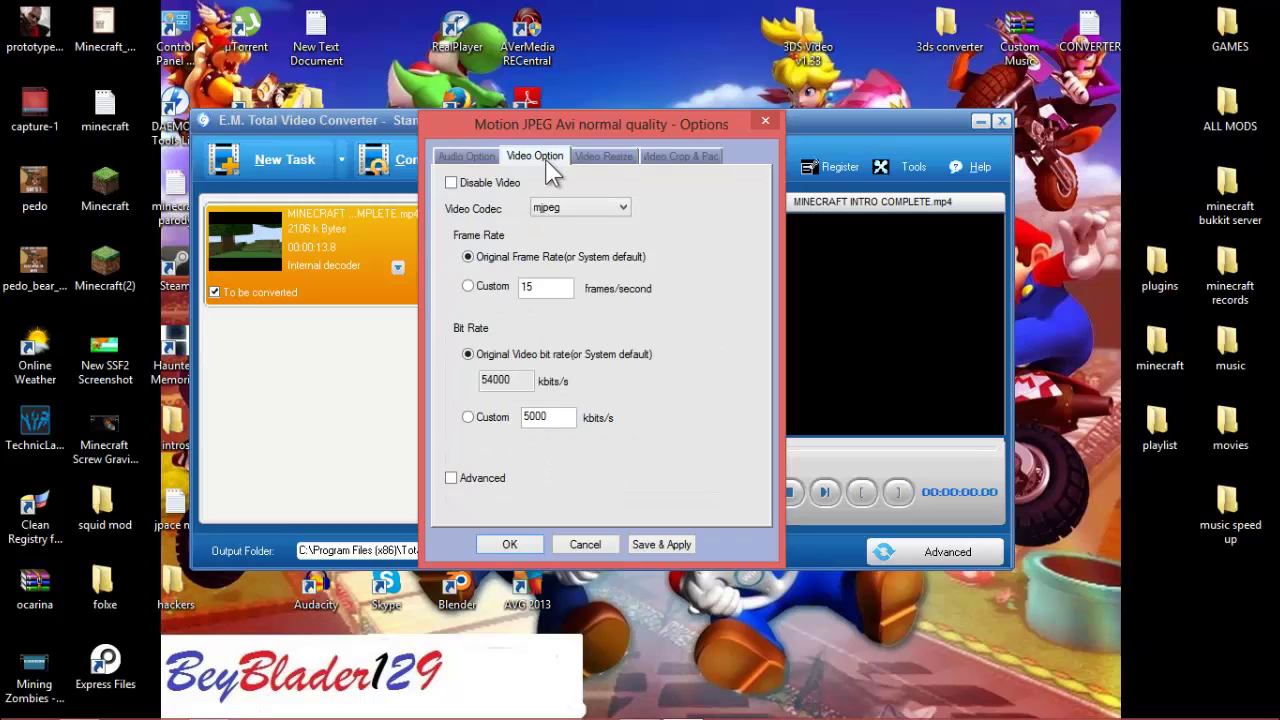
{"action": "left_click", "coordinate": [574, 208]}
{"action": "left_click", "coordinate": [550, 345]}
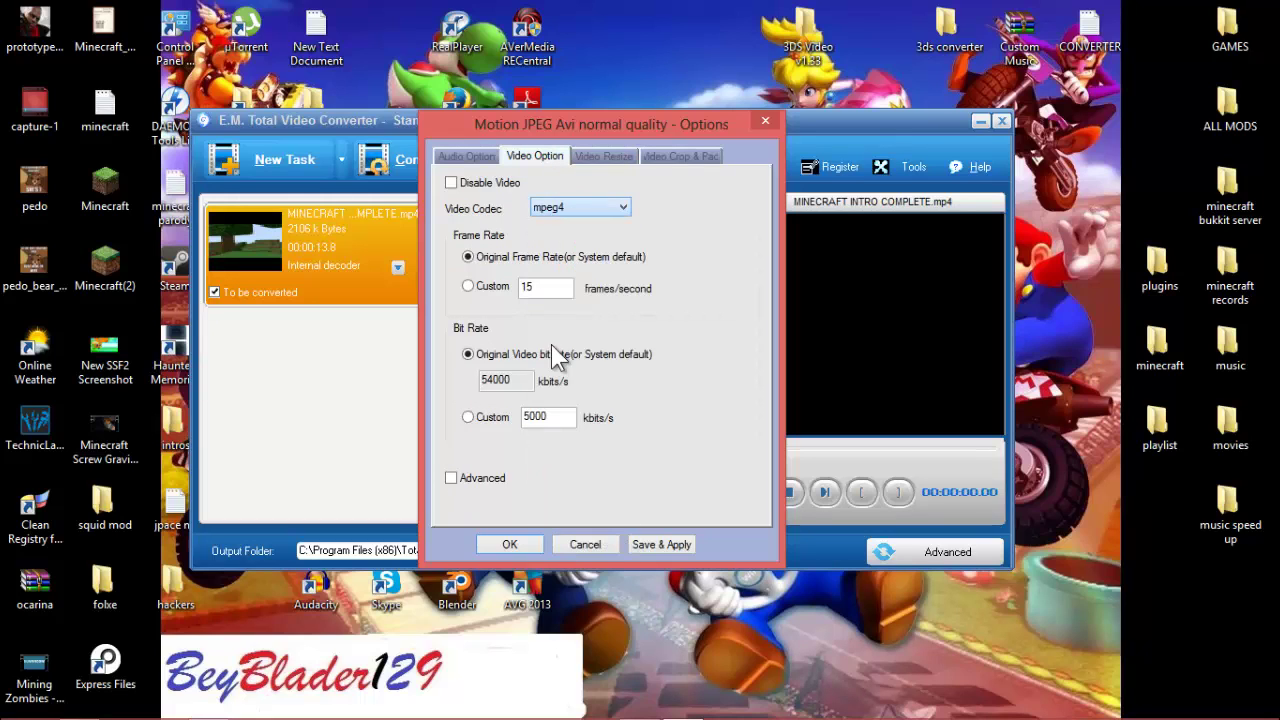
{"action": "left_click", "coordinate": [610, 210]}
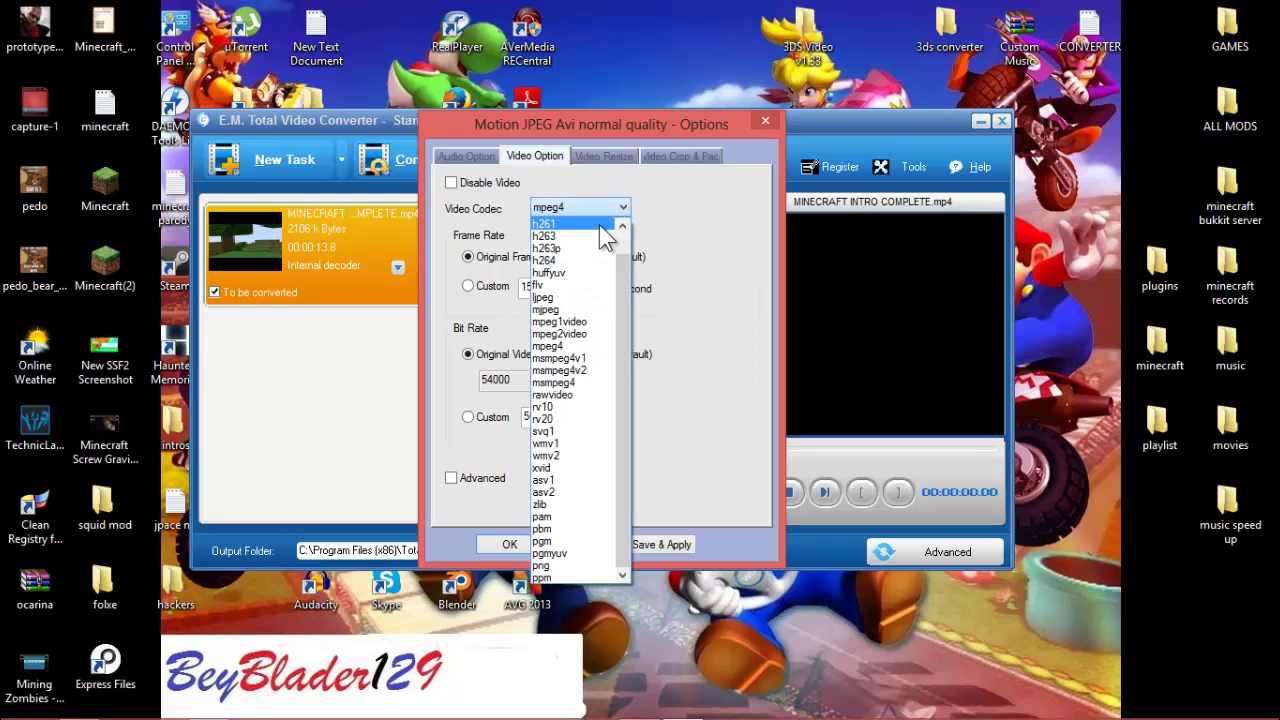
{"action": "left_click", "coordinate": [564, 310]}
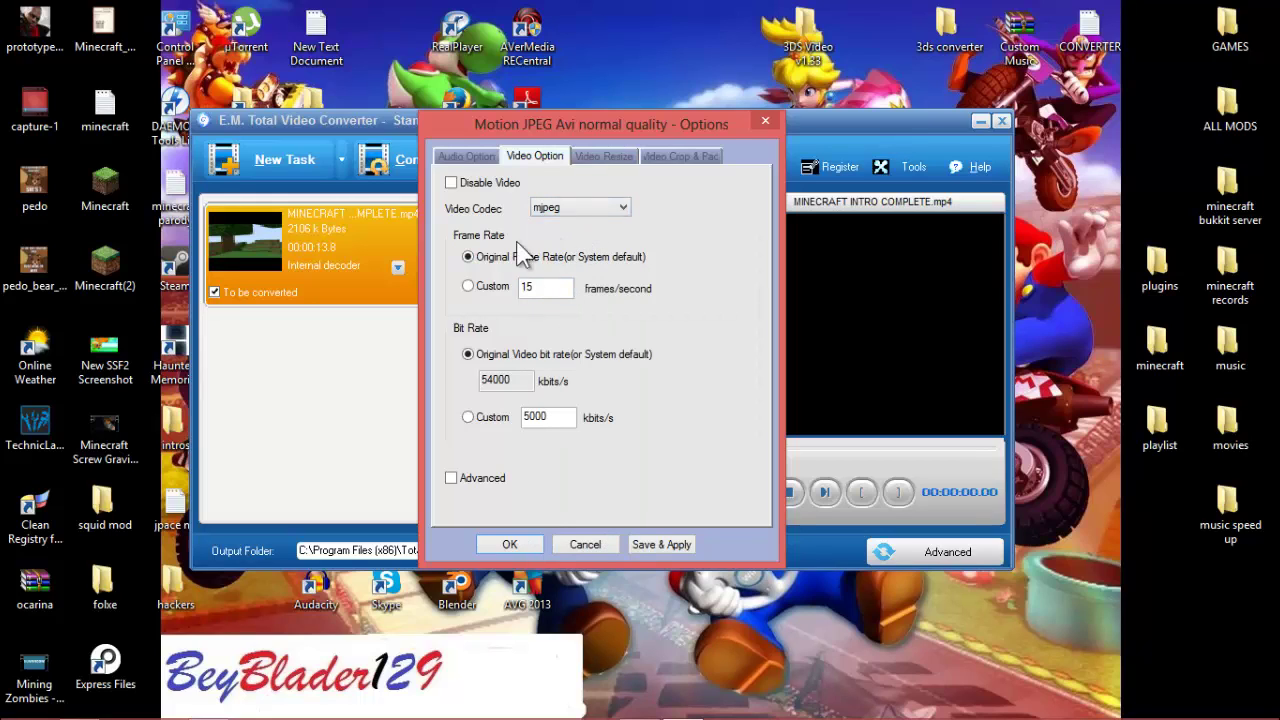
{"action": "left_click", "coordinate": [468, 286]}
{"action": "left_click", "coordinate": [556, 292]}
{"action": "key", "text": "BackSpace"}
{"action": "key", "text": "BackSpace"}
{"action": "type", "text": "20"}
Step: Enable advanced bit rate settings with all three quotiety values set to 4
{"action": "left_click", "coordinate": [452, 478]}
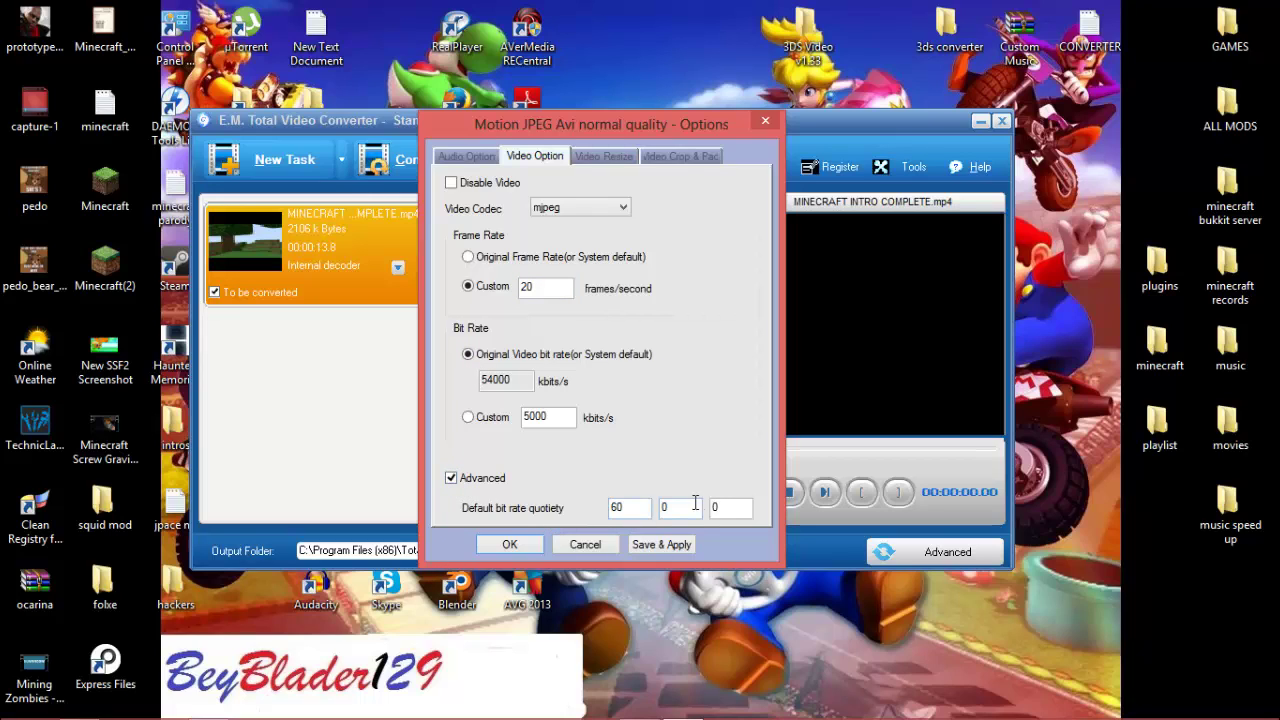
{"action": "left_click", "coordinate": [640, 506]}
{"action": "double_click", "coordinate": [630, 507]}
{"action": "type", "text": "4"}
{"action": "double_click", "coordinate": [668, 508]}
{"action": "type", "text": "4"}
{"action": "double_click", "coordinate": [720, 510]}
{"action": "type", "text": "4"}
Step: Set a custom output resize with width 400
{"action": "left_click", "coordinate": [606, 158]}
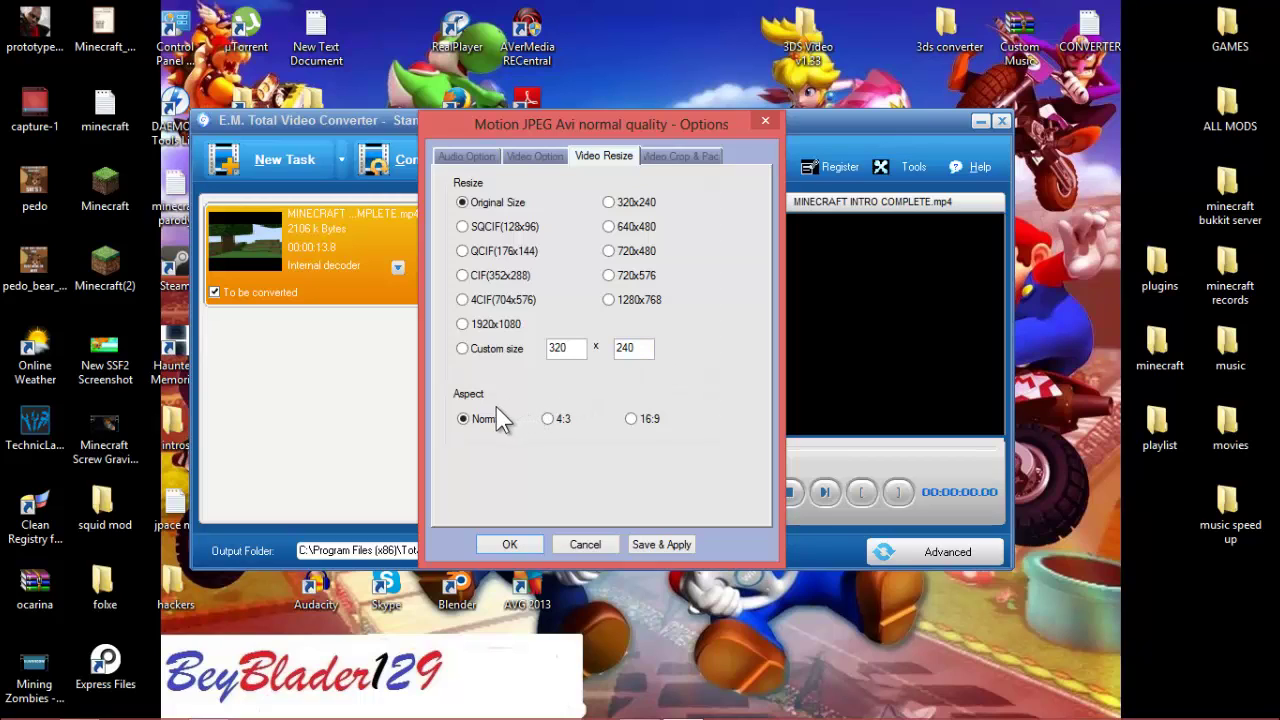
{"action": "left_click", "coordinate": [462, 348]}
{"action": "key", "text": "BackSpace"}
{"action": "key", "text": "BackSpace"}
{"action": "key", "text": "BackSpace"}
{"action": "type", "text": "400"}
Step: Save the settings as a new profile named 12345, applied to all tasks
{"action": "left_click", "coordinate": [655, 545]}
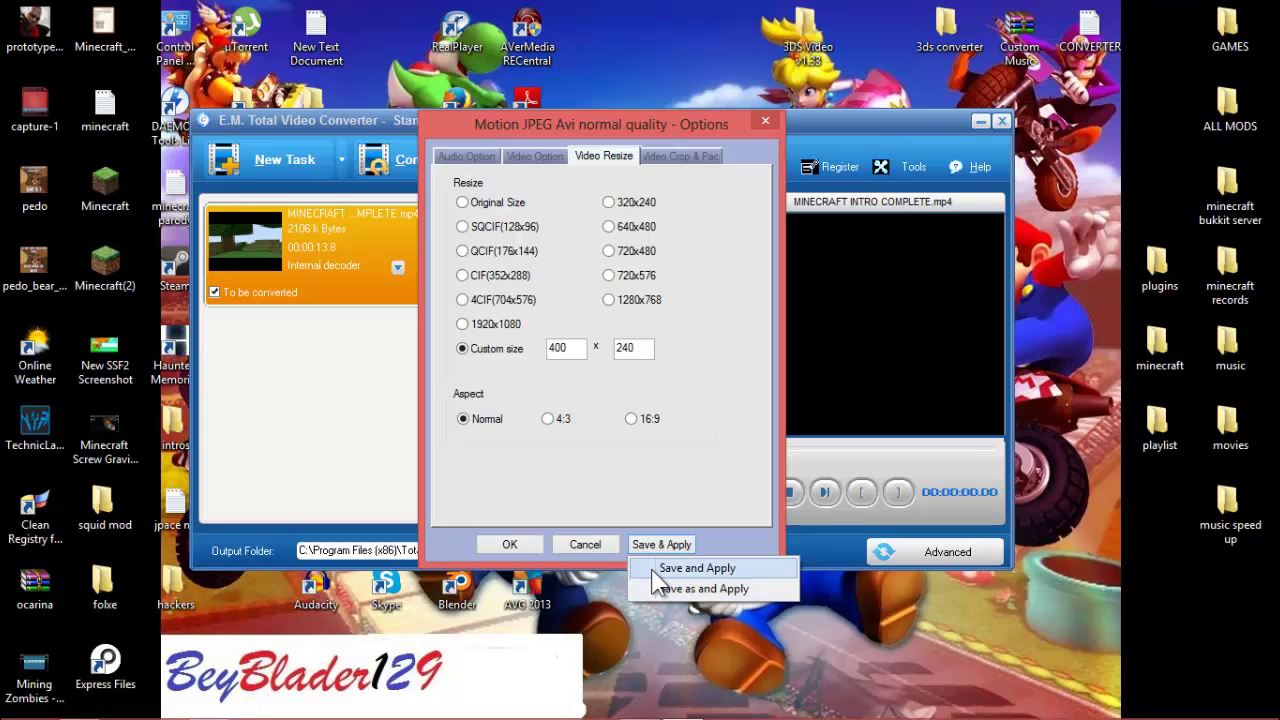
{"action": "left_click", "coordinate": [652, 589]}
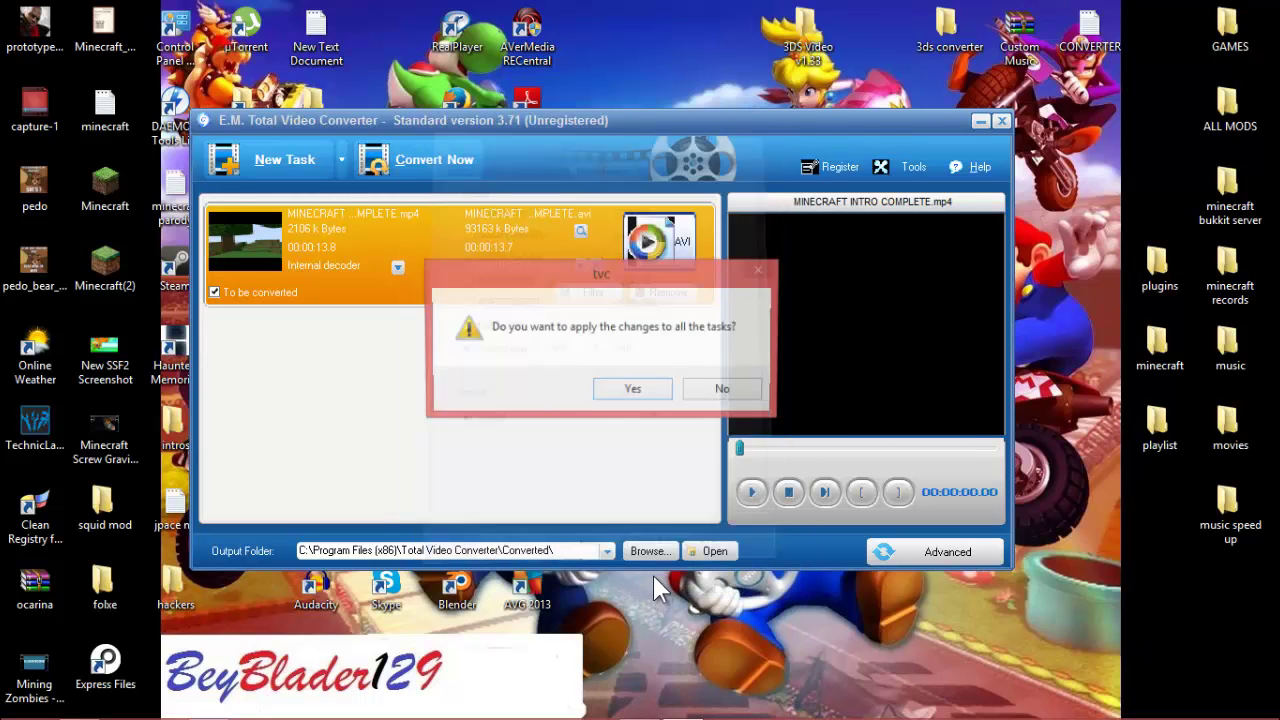
{"action": "left_click", "coordinate": [637, 391]}
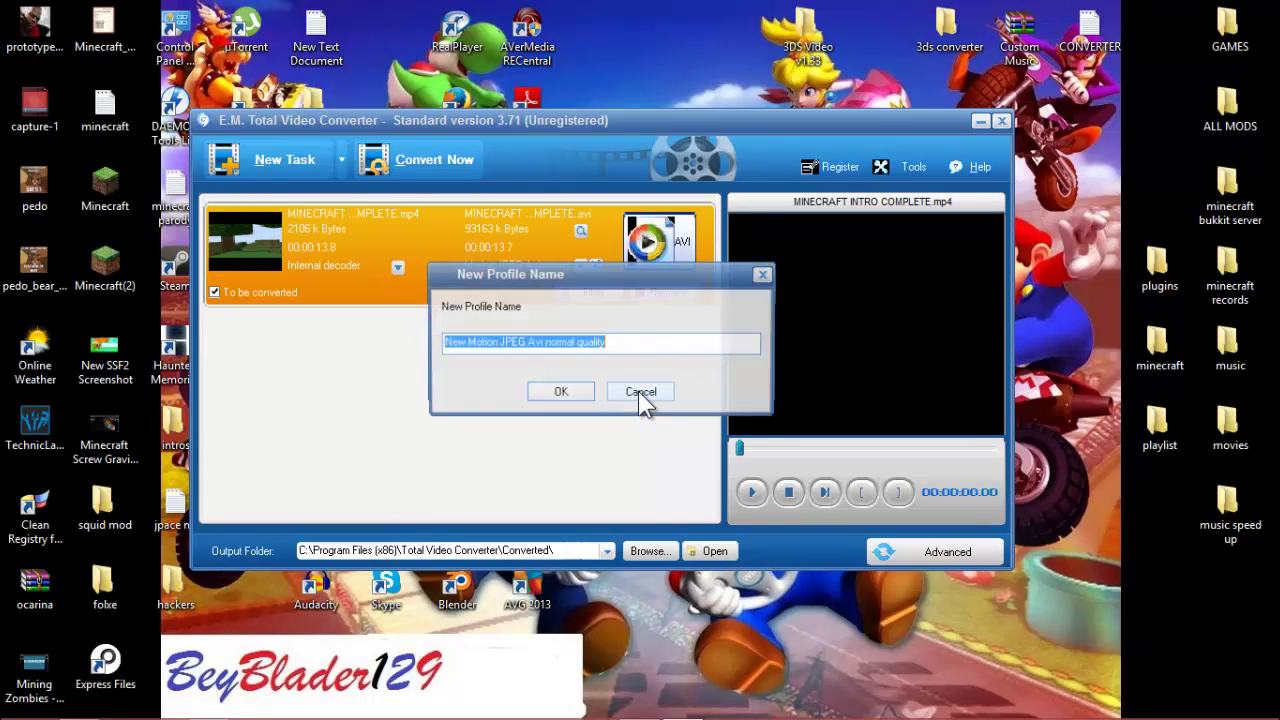
{"action": "left_click", "coordinate": [578, 394]}
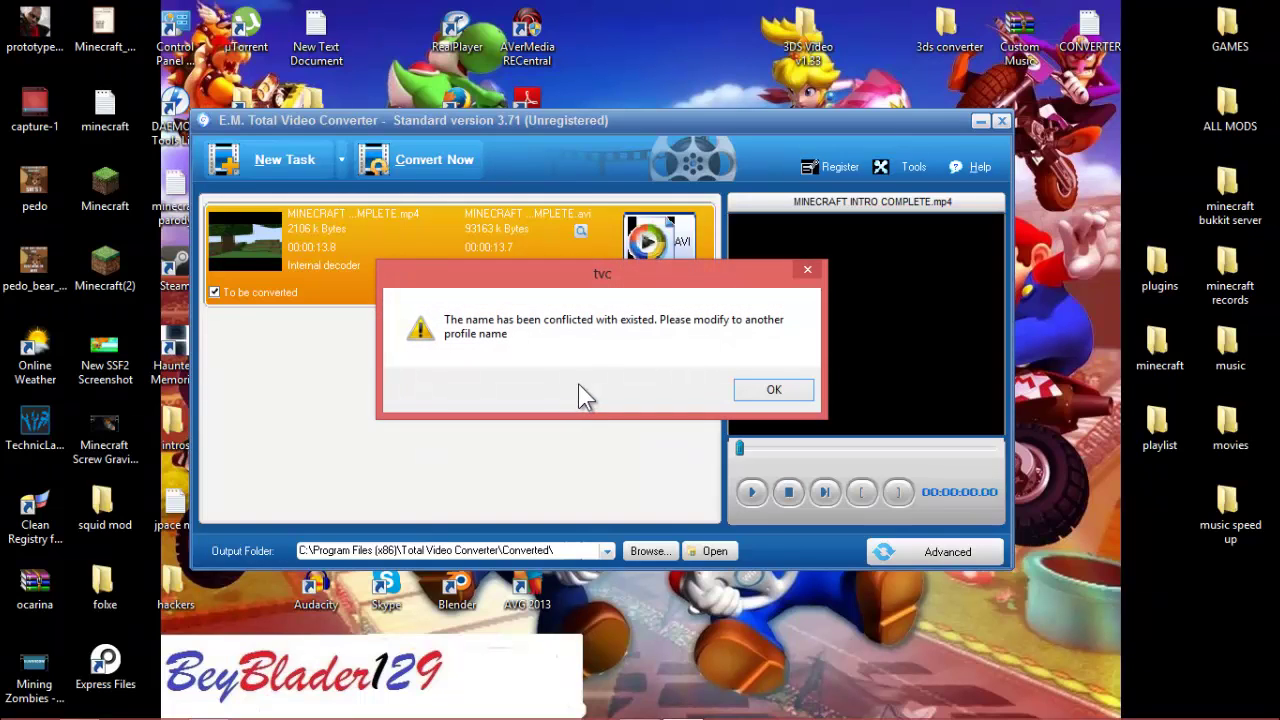
{"action": "left_click", "coordinate": [760, 390]}
{"action": "key", "text": "BackSpace"}
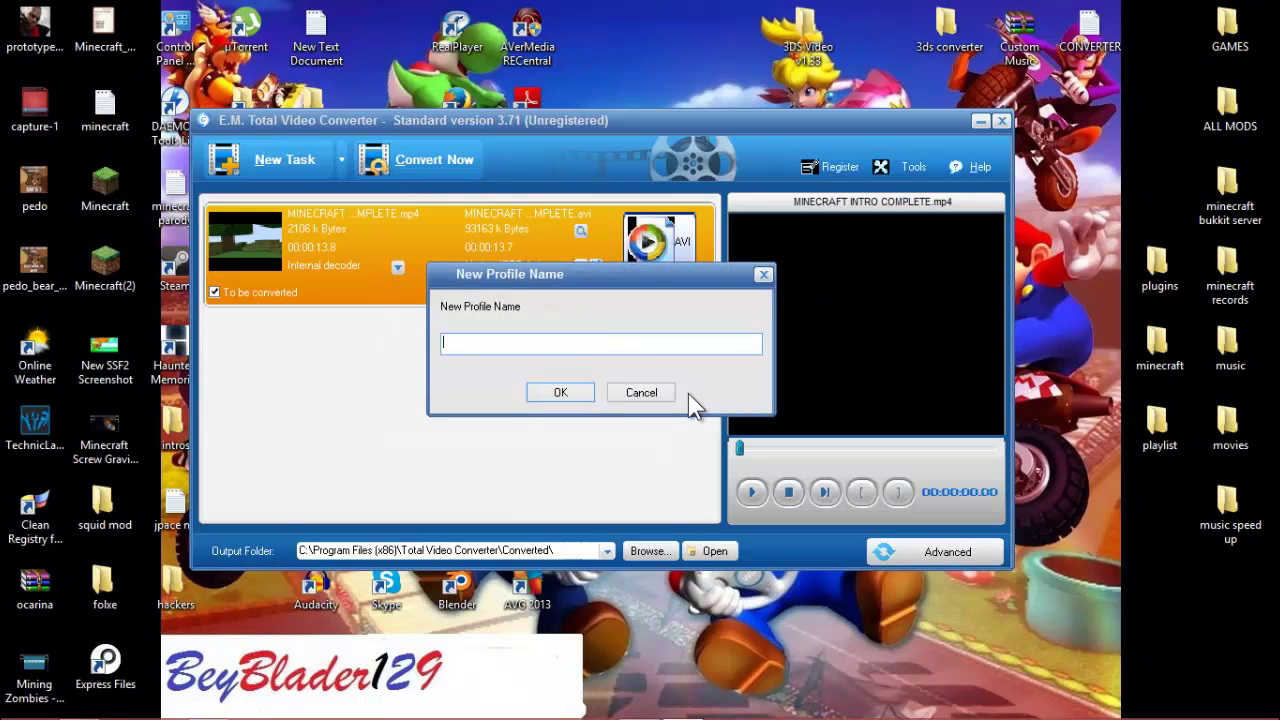
{"action": "type", "text": "1234"}
{"action": "type", "text": "5"}
{"action": "left_click", "coordinate": [562, 393]}
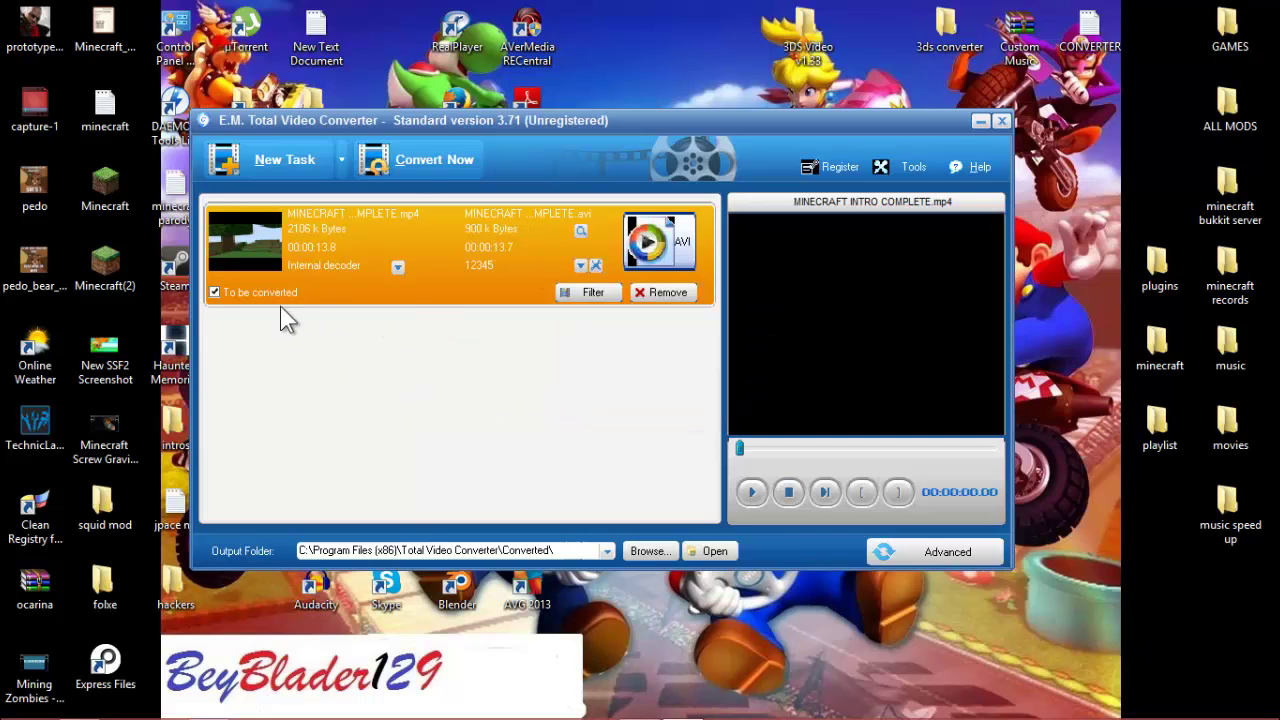
Step: Convert the Minecraft intro and copy the resulting MINECRAFT INTRO COMPLETE file from Converted
{"action": "left_click", "coordinate": [428, 178]}
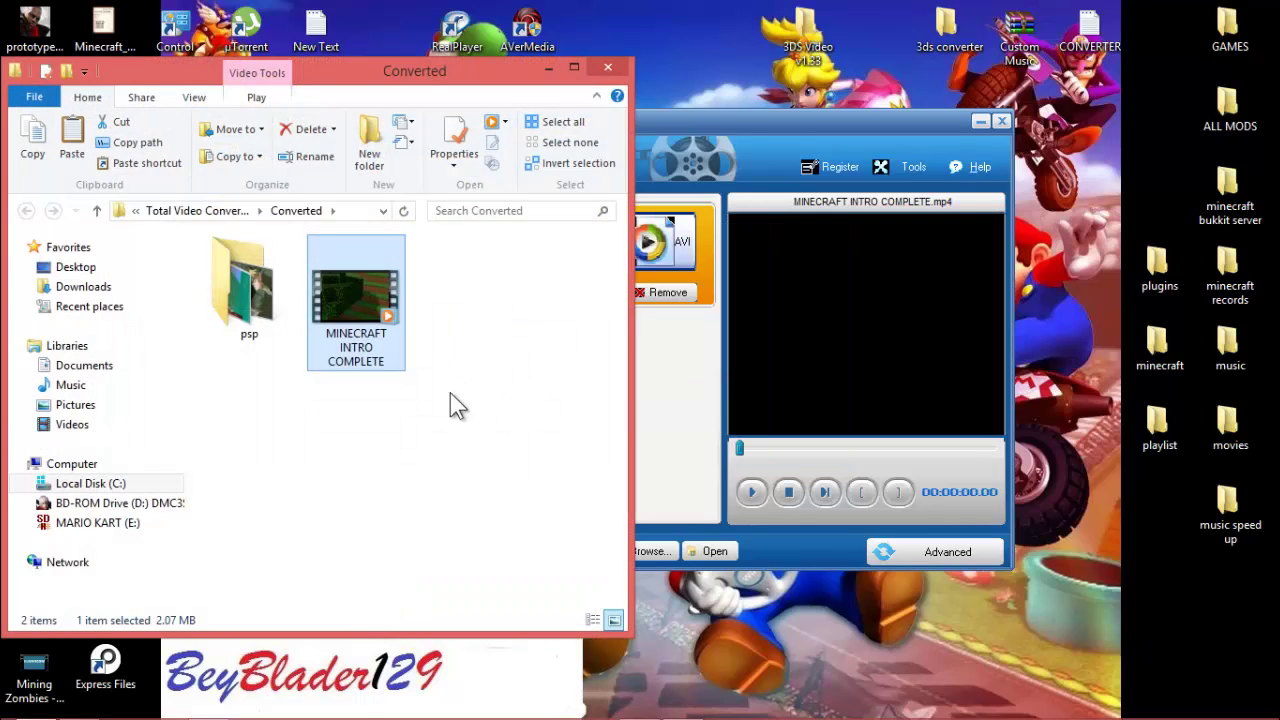
{"action": "right_click", "coordinate": [357, 310]}
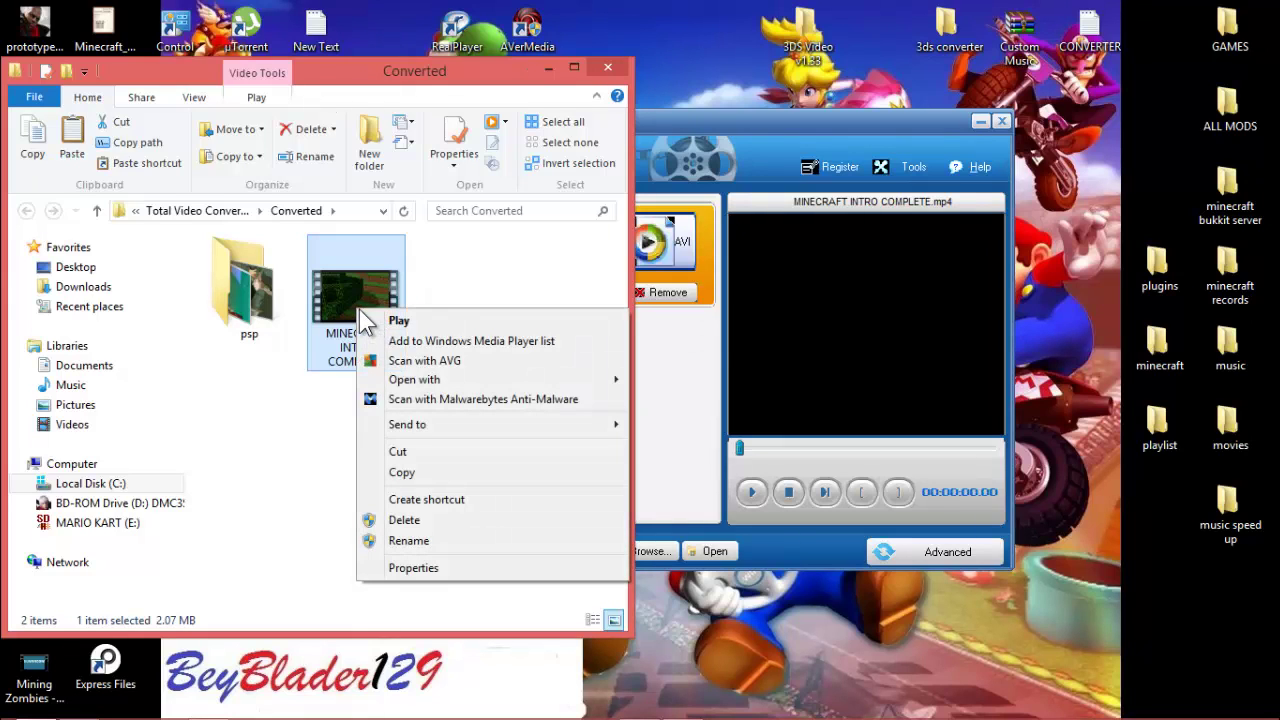
{"action": "left_click", "coordinate": [398, 475]}
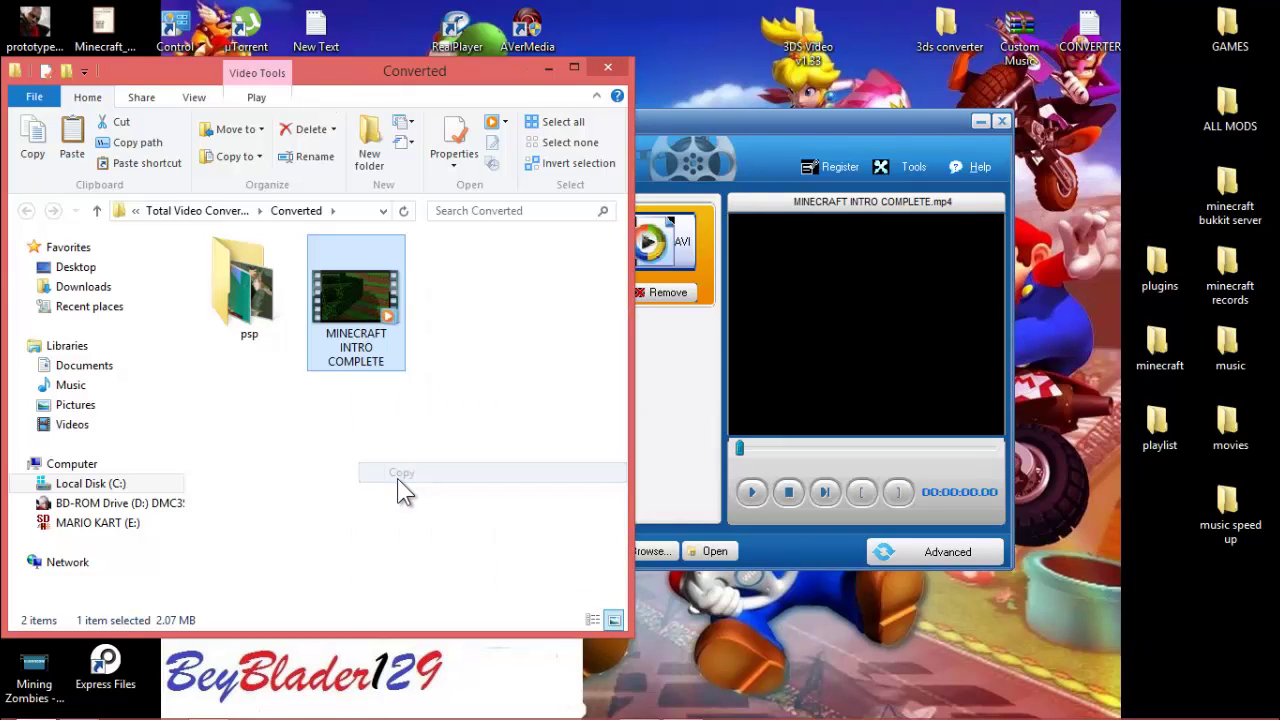
Step: Cut clips HNI_0105 and HNI_0106 from MARIO KART (E:)\DCIM\100NIN03
{"action": "left_click", "coordinate": [119, 530]}
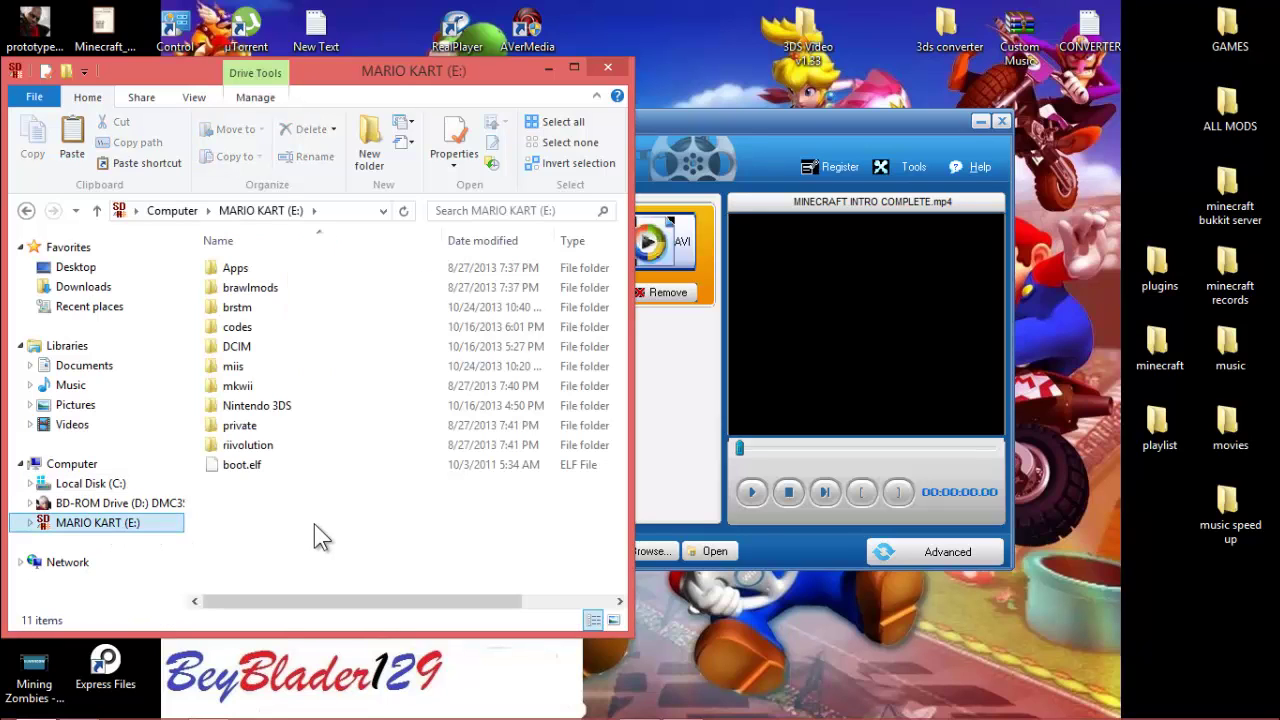
{"action": "double_click", "coordinate": [257, 349]}
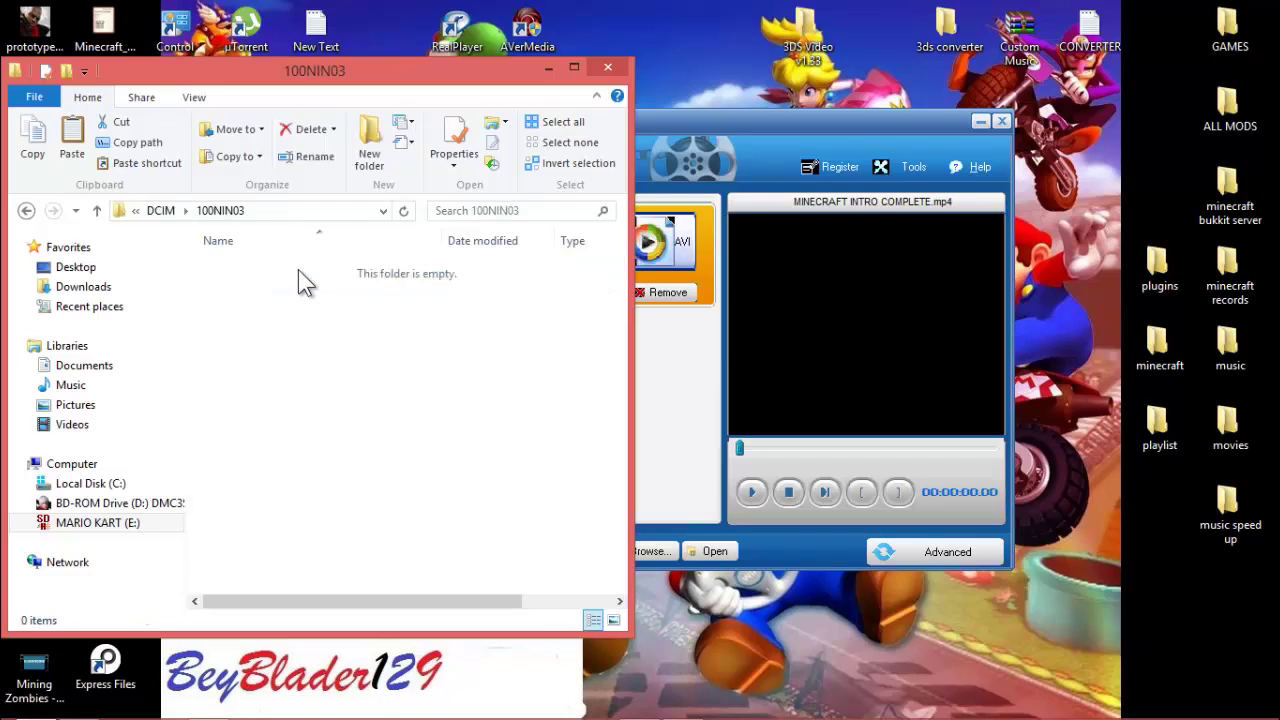
{"action": "double_click", "coordinate": [297, 270]}
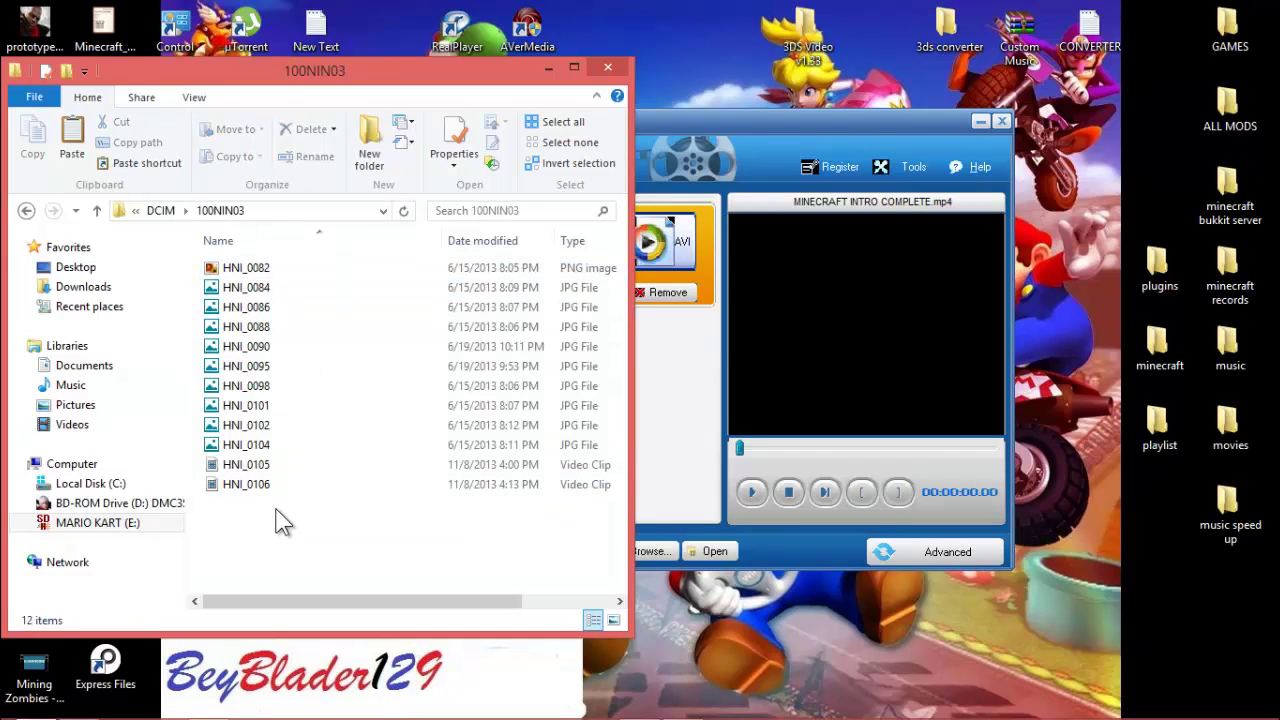
{"action": "left_click_drag", "start_coordinate": [268, 515], "coordinate": [360, 470]}
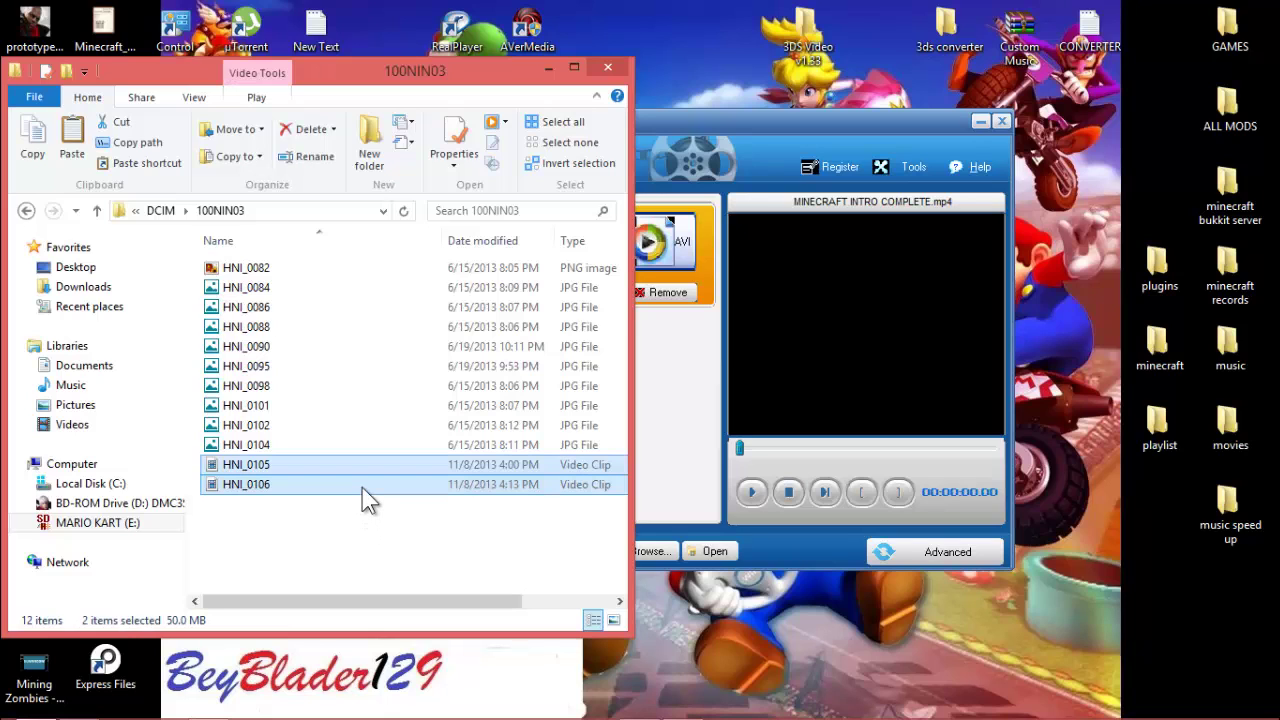
{"action": "right_click", "coordinate": [362, 488]}
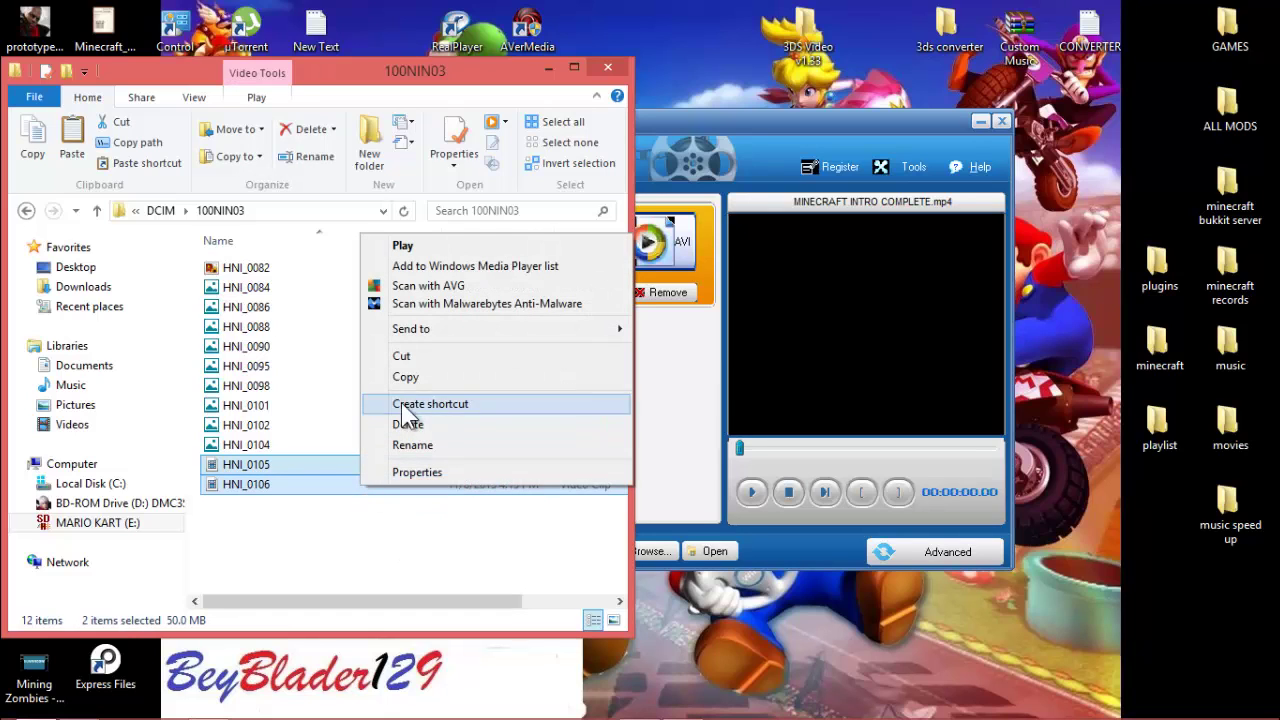
{"action": "left_click", "coordinate": [402, 358]}
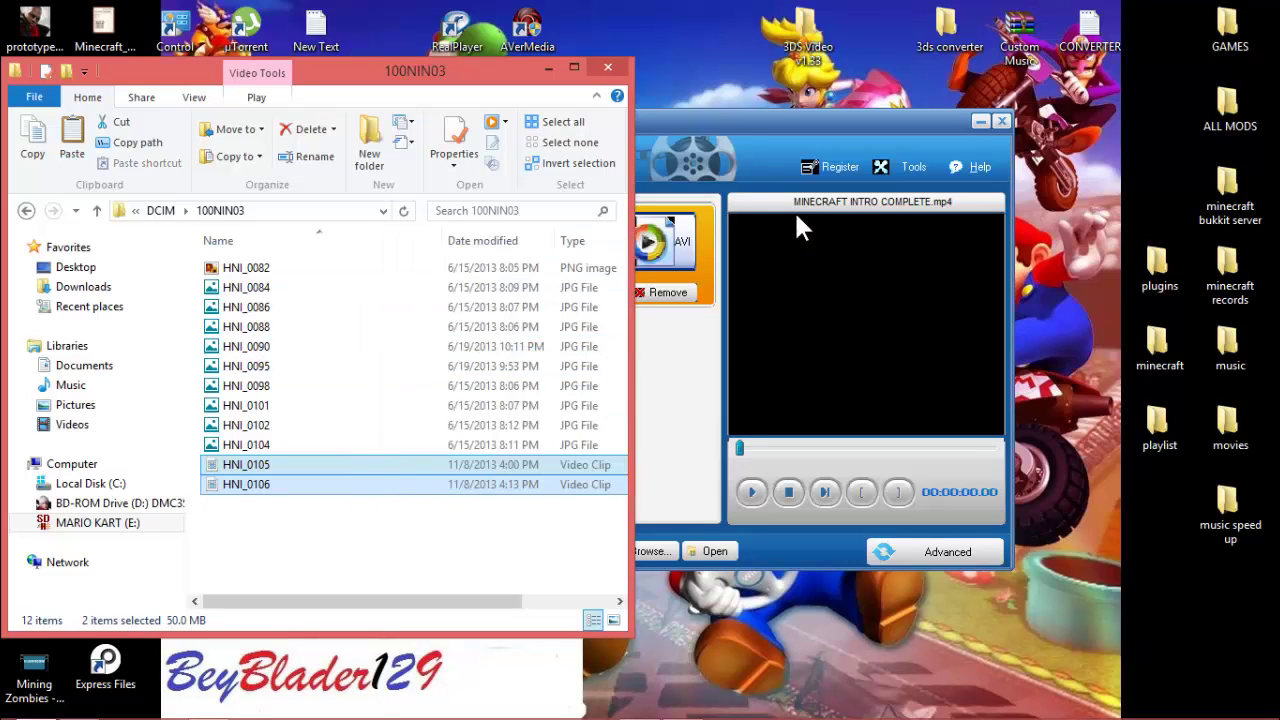
Step: Paste the two cut clips into the 3ds converter desktop folder
{"action": "left_click", "coordinate": [948, 30]}
{"action": "right_click", "coordinate": [950, 28]}
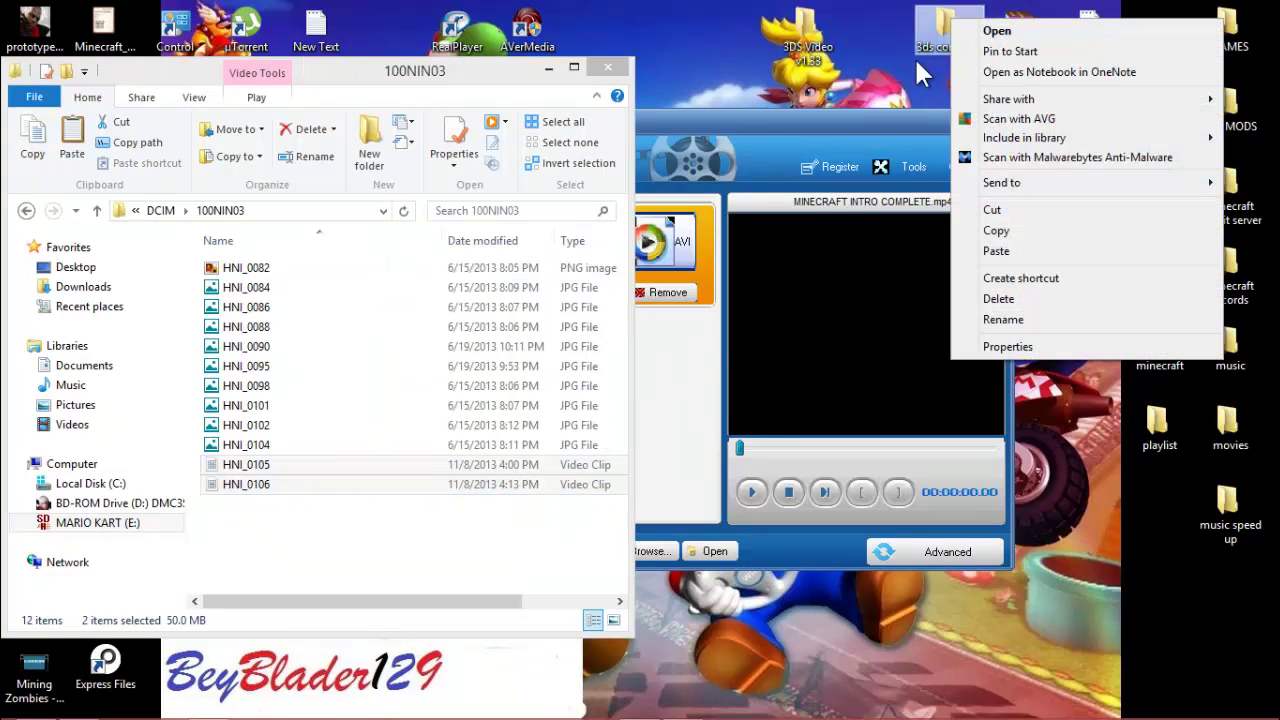
{"action": "left_click", "coordinate": [997, 251]}
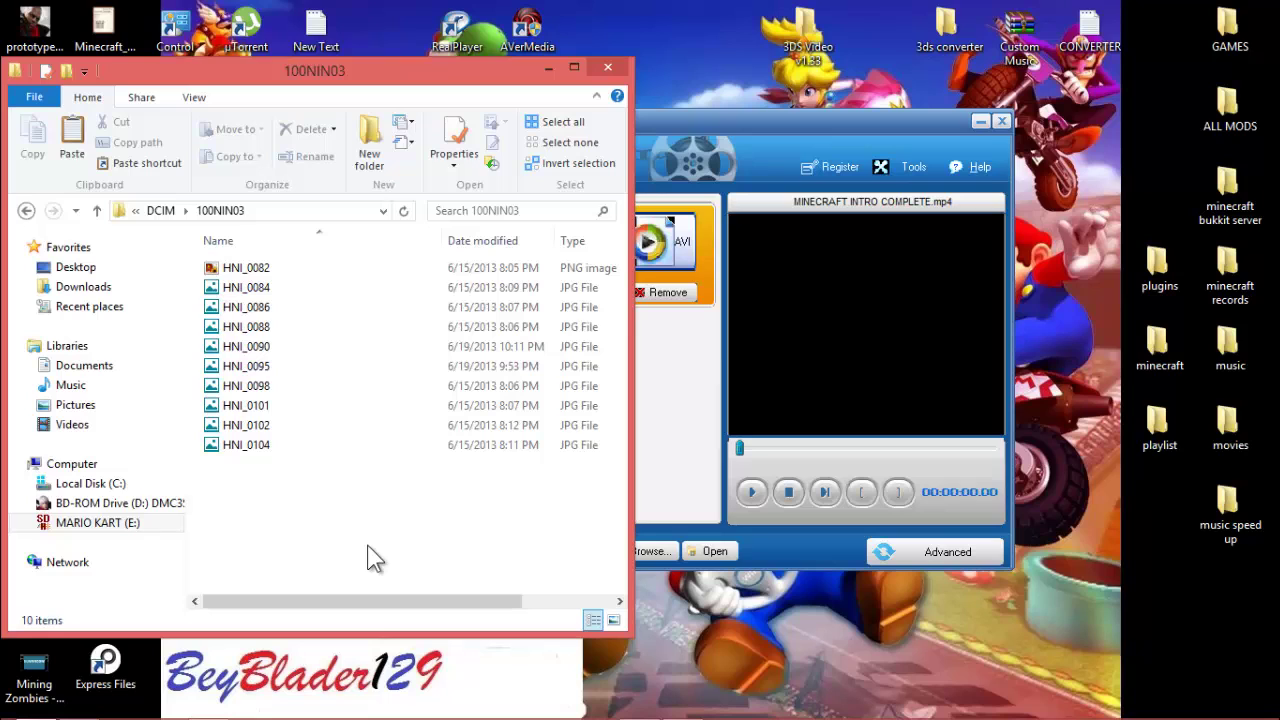
Step: Paste the converted MINECRAFT INTRO COMPLETE video into the 100NIN03 folder
{"action": "right_click", "coordinate": [359, 508]}
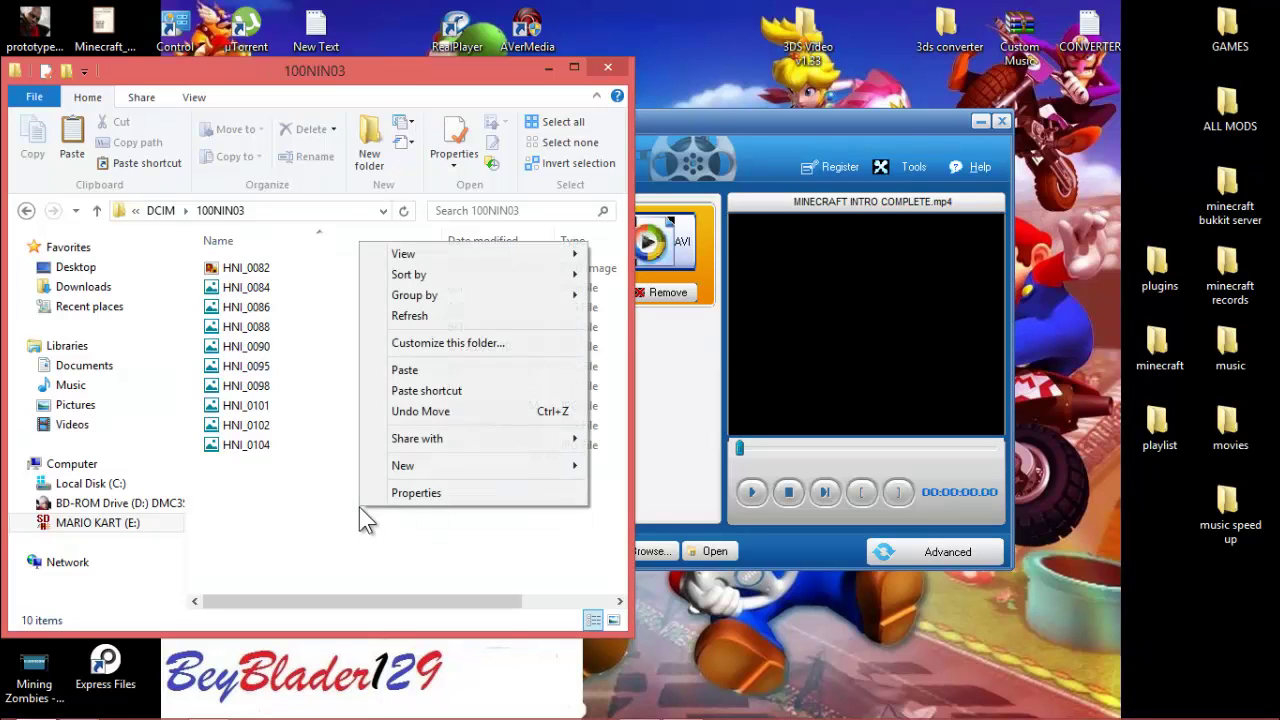
{"action": "left_click", "coordinate": [406, 372]}
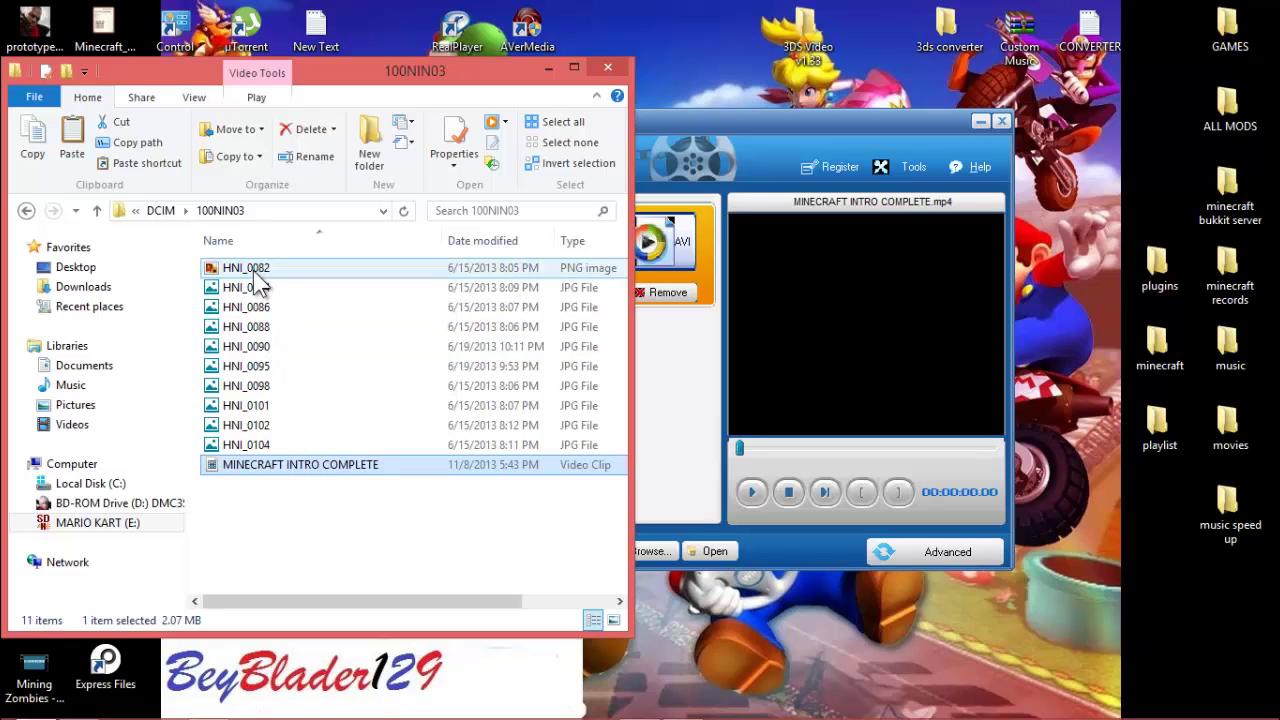
Step: Rename the MINECRAFT INTRO COMPLETE file on the SD card to HNI_0105
{"action": "right_click", "coordinate": [386, 468]}
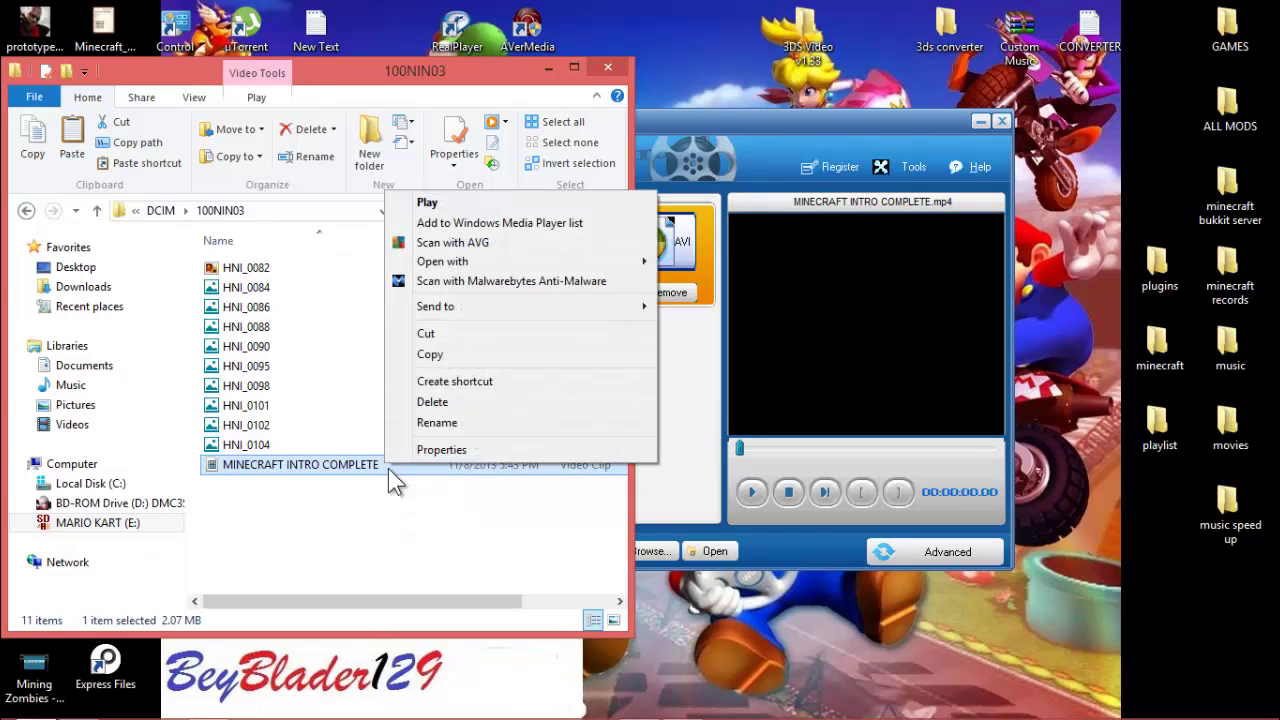
{"action": "left_click", "coordinate": [404, 424]}
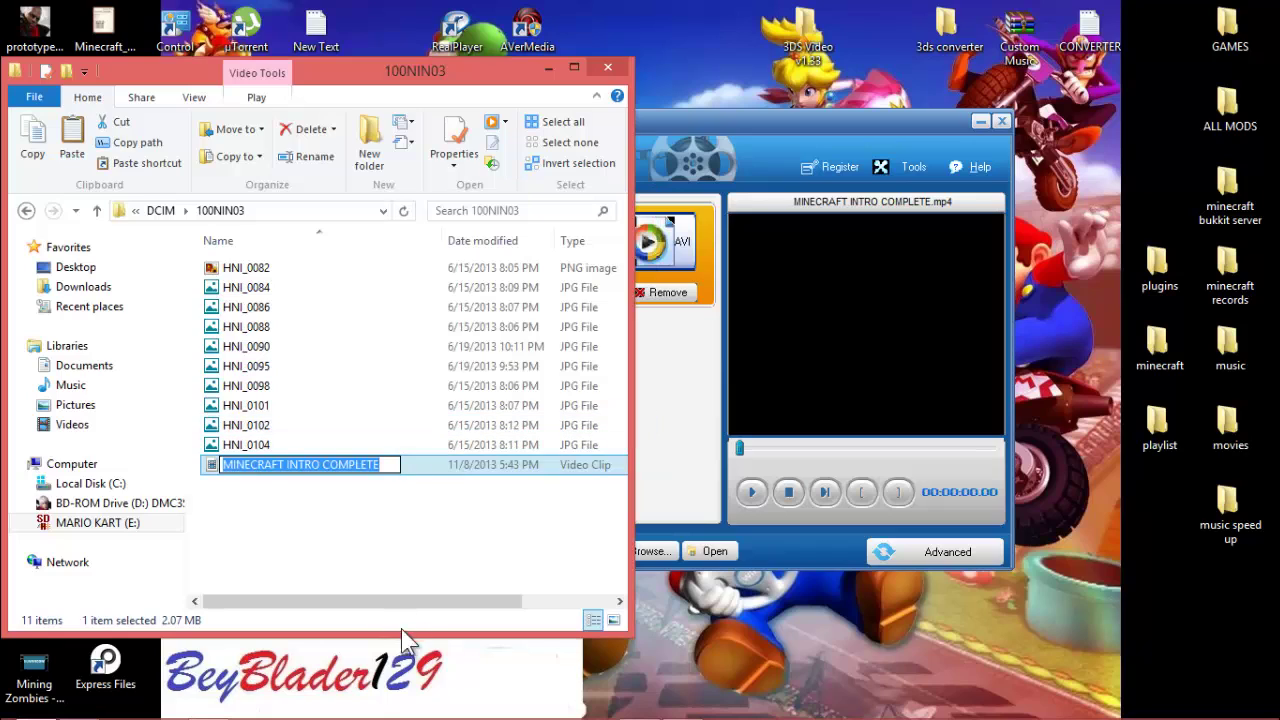
{"action": "key", "text": "BackSpace"}
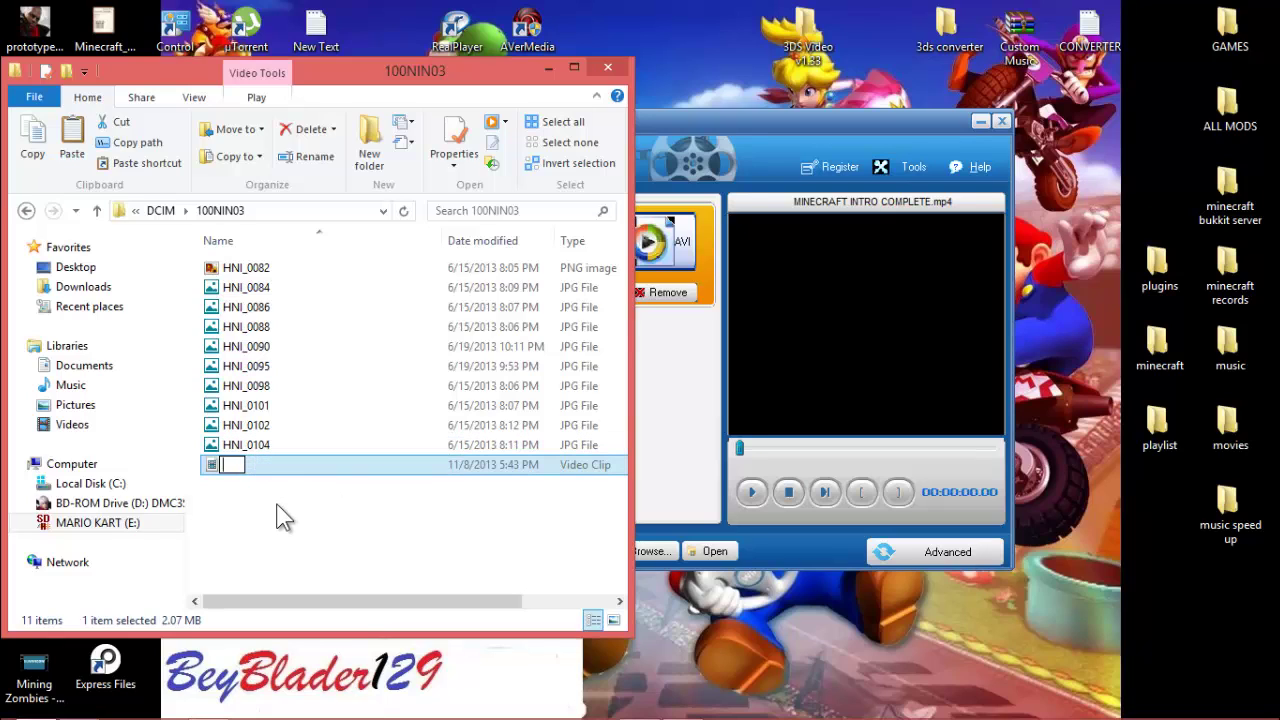
{"action": "type", "text": "HNI_"}
{"action": "type", "text": "010"}
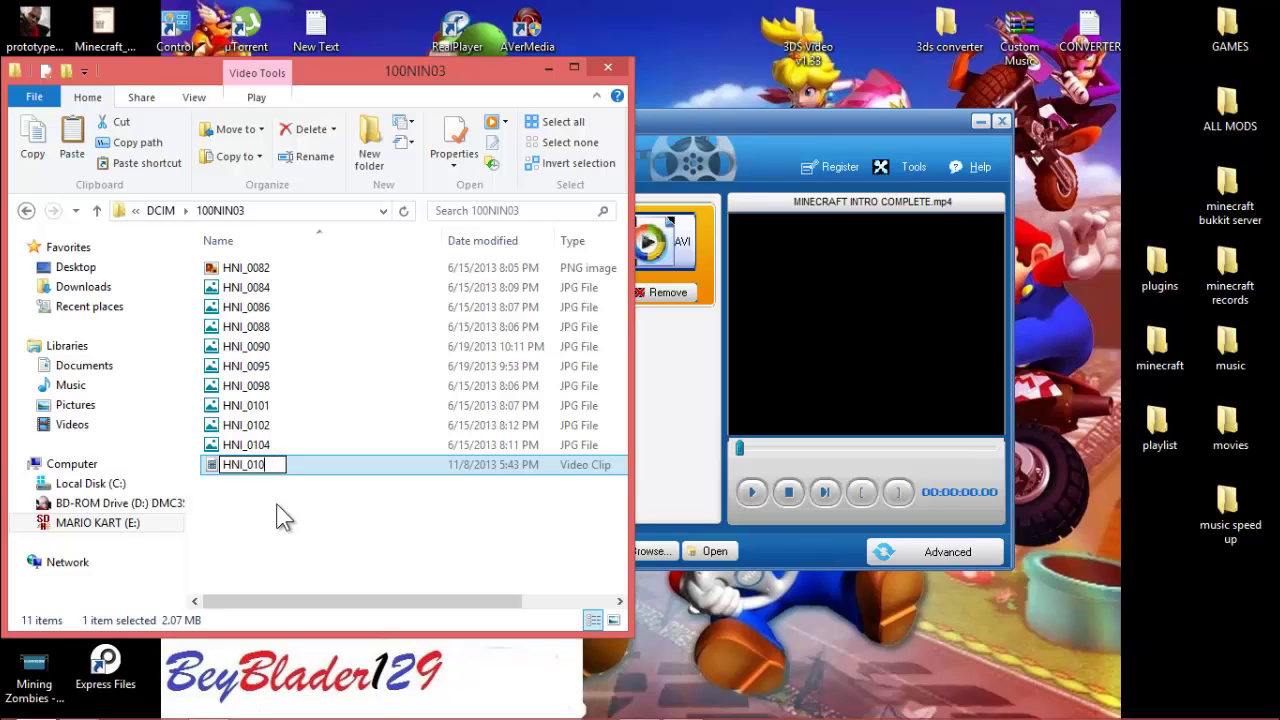
{"action": "type", "text": "5"}
{"action": "key", "text": "Return"}
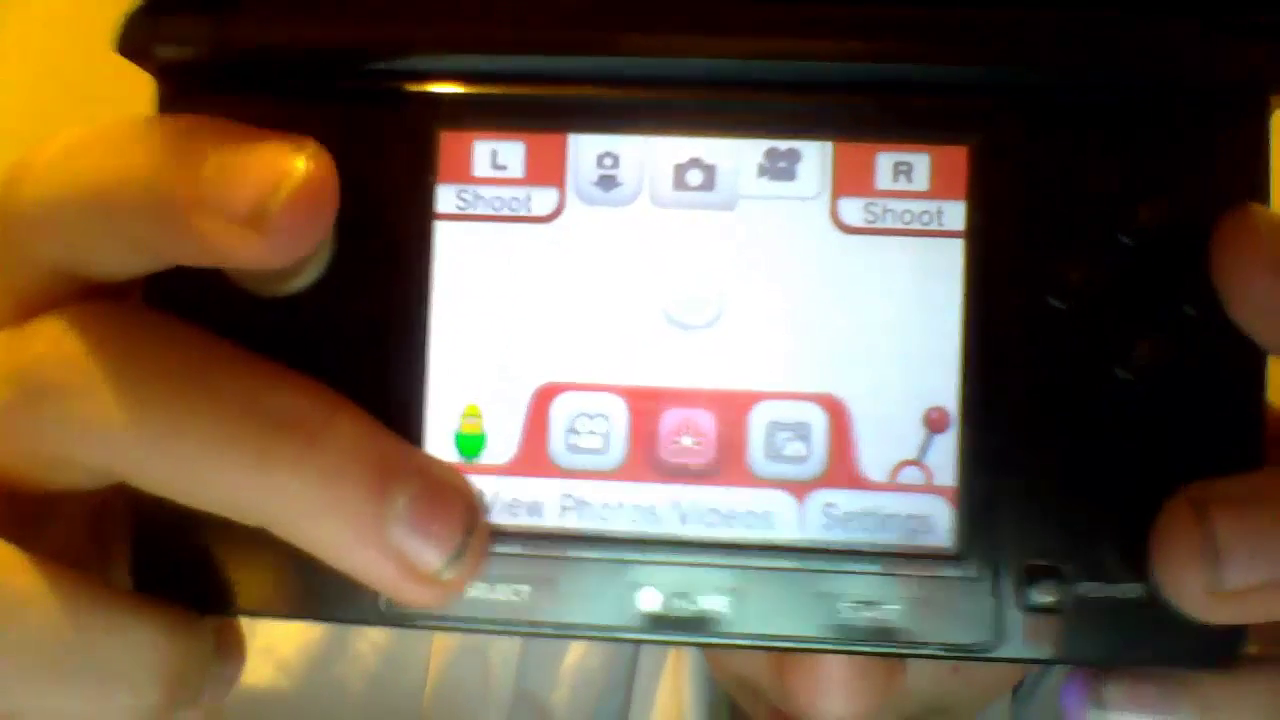
Step: Open View Photos/Videos in the 3DS Camera to show the Slide Show browser
{"action": "left_click", "coordinate": [480, 510]}
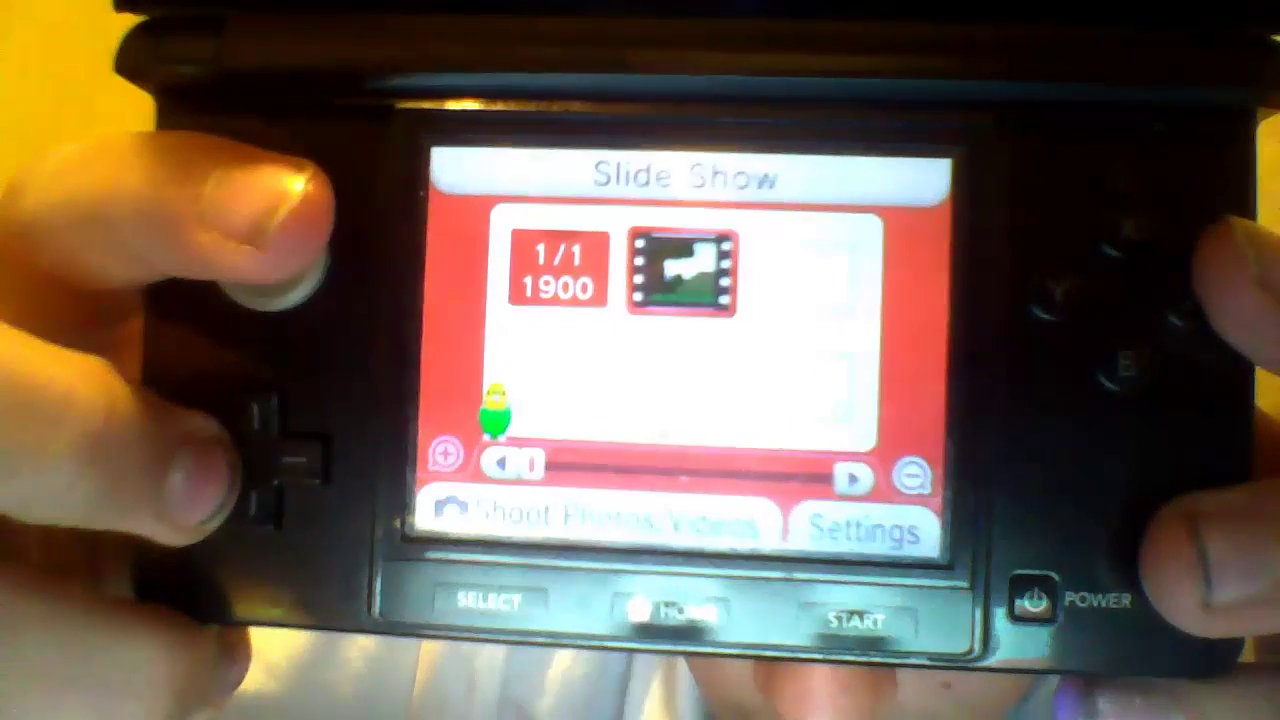